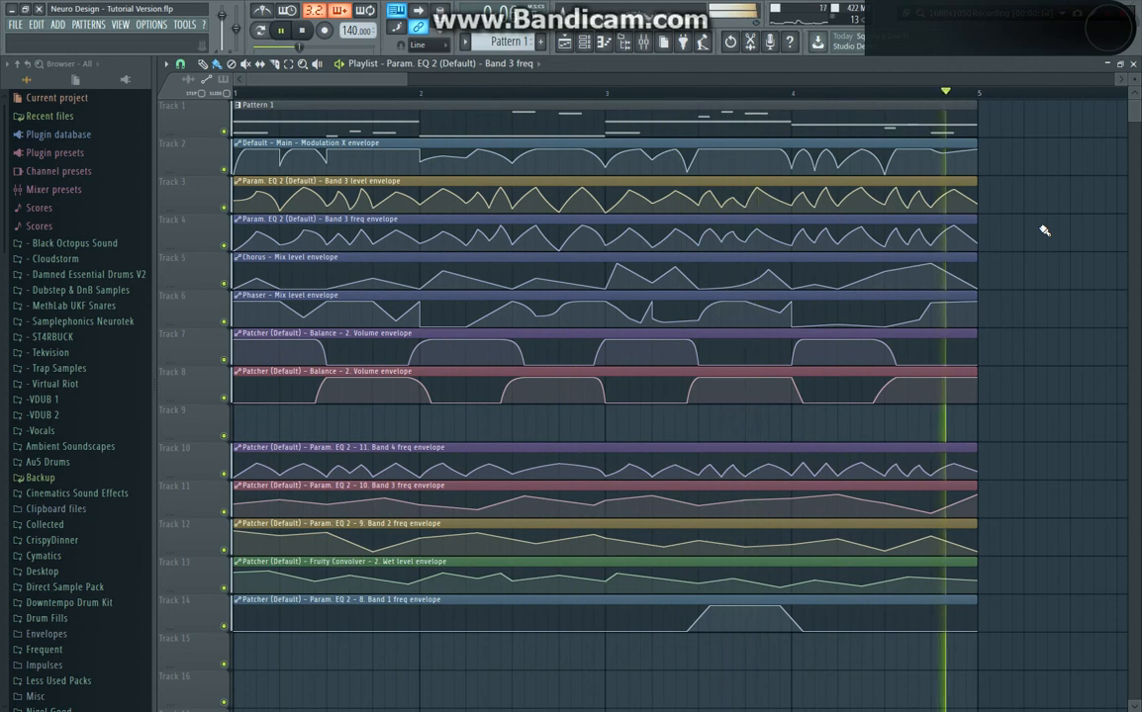
Play sections of the automated bass arrangement from bar 2 and bar 3, and stop playback.
key("space")
left_click(424, 95)
key("space")
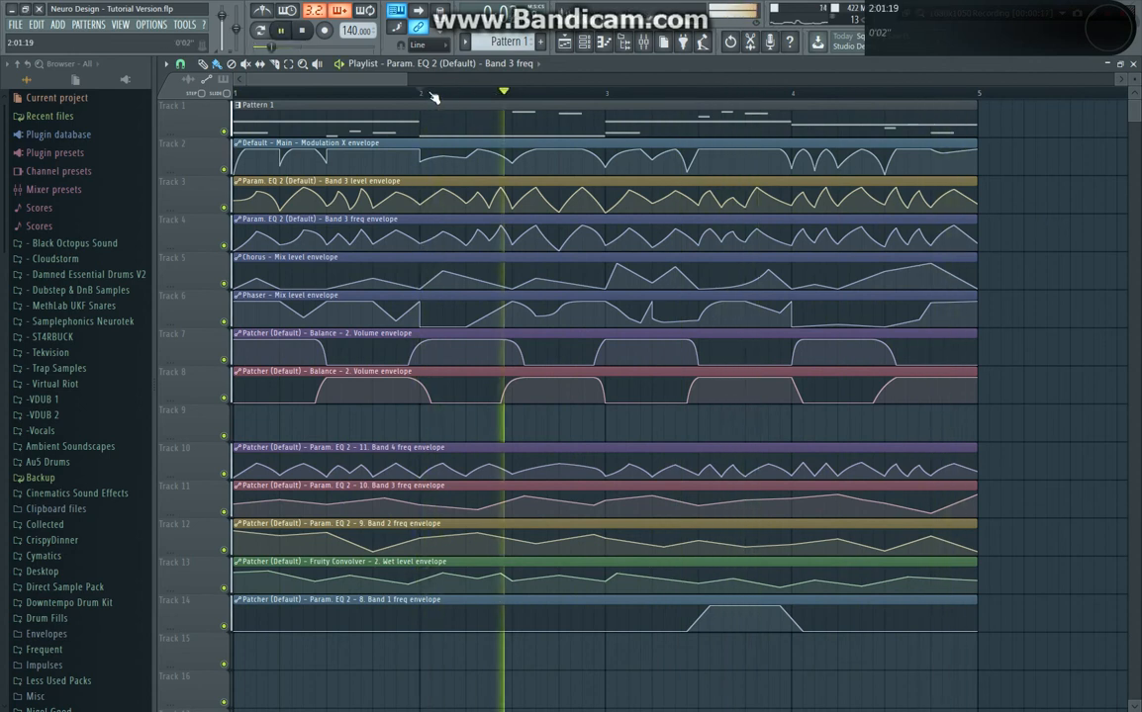
key("space")
key("space")
left_click(613, 96)
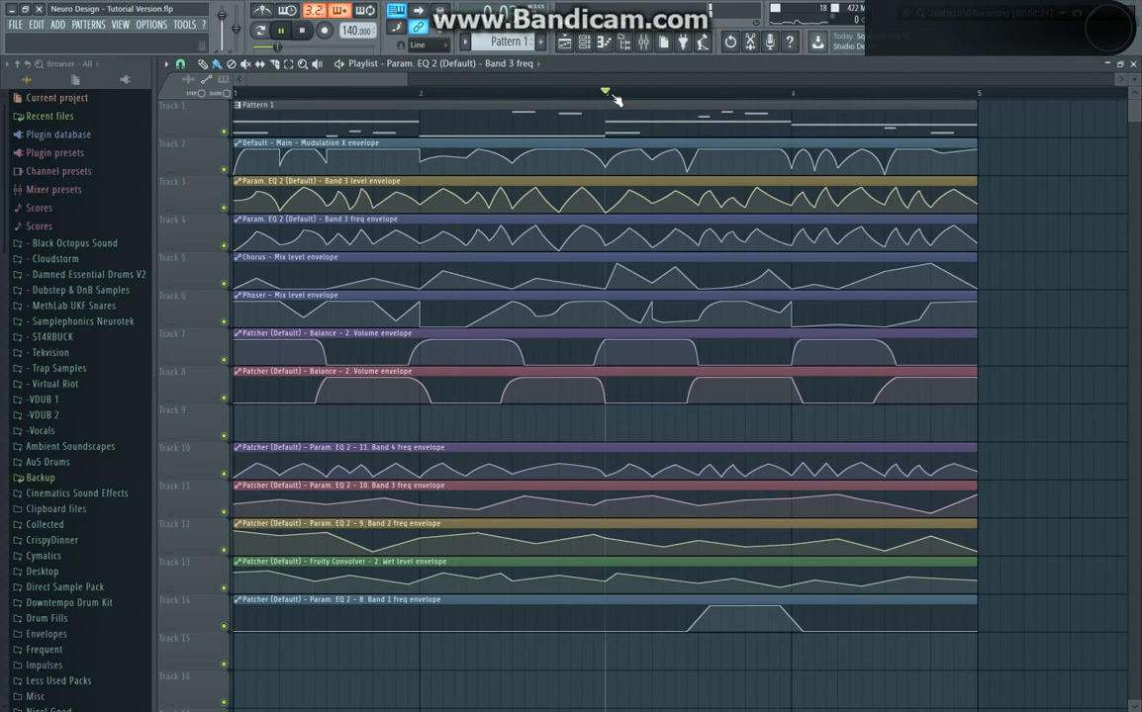
key("space")
key("space")
left_click(301, 31)
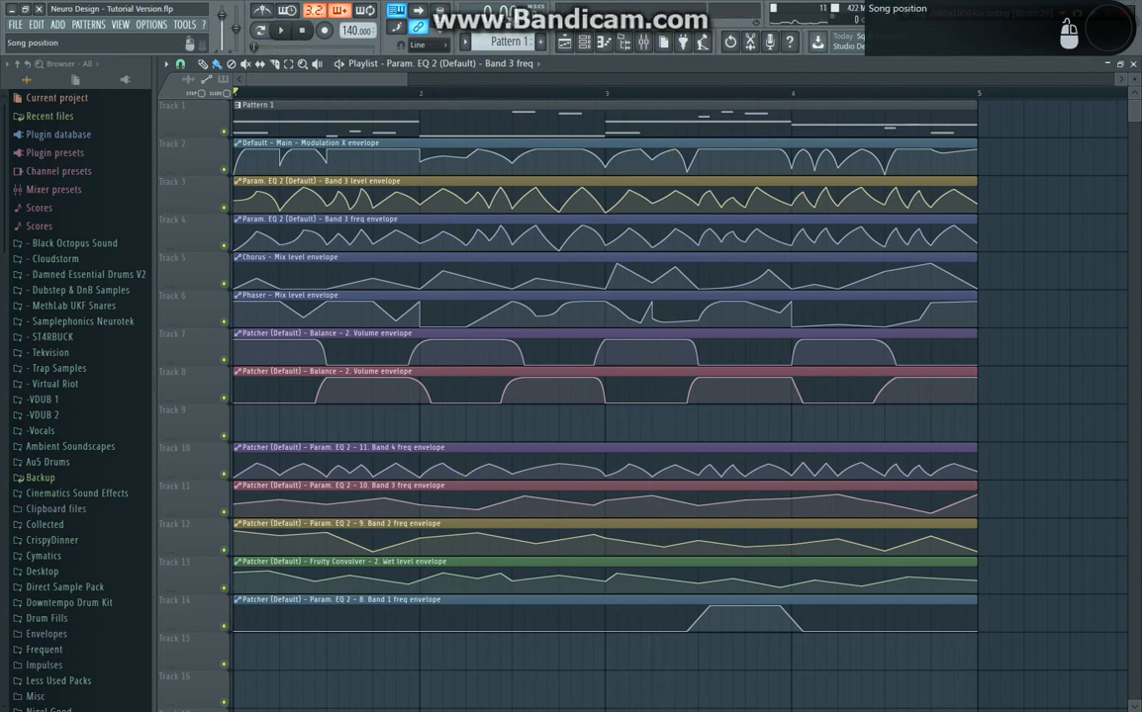
Check the Default track's effects in the mixer and play the full arrangement from the beginning.
left_click(644, 42)
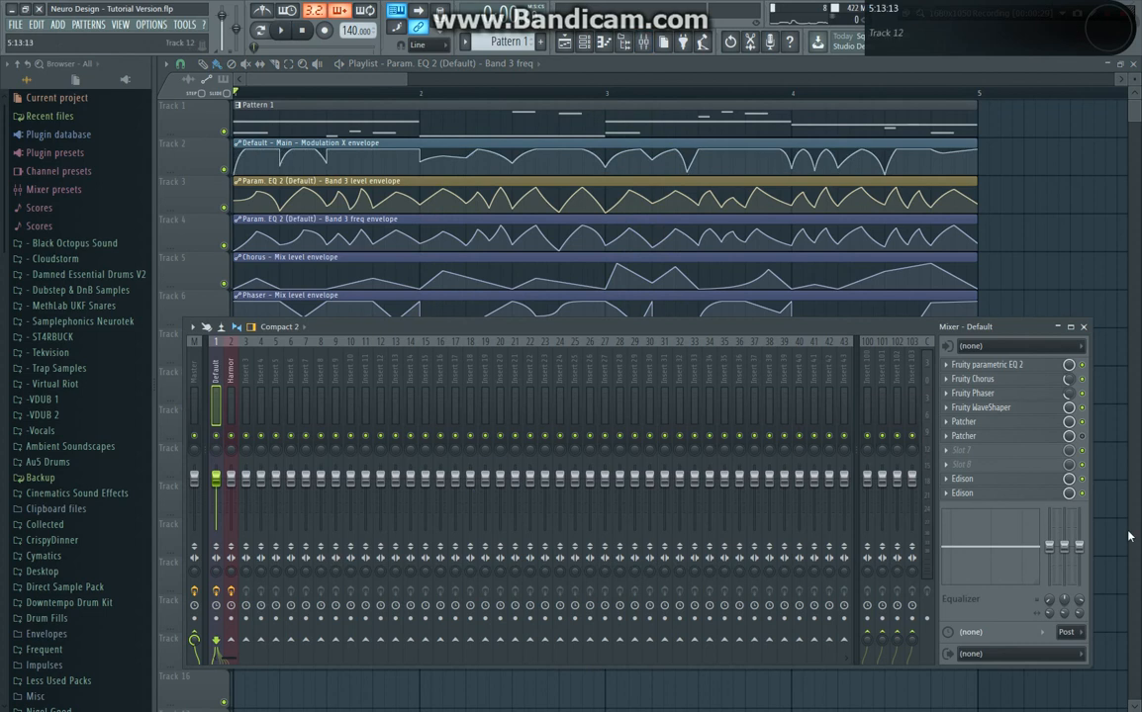
left_click(1083, 326)
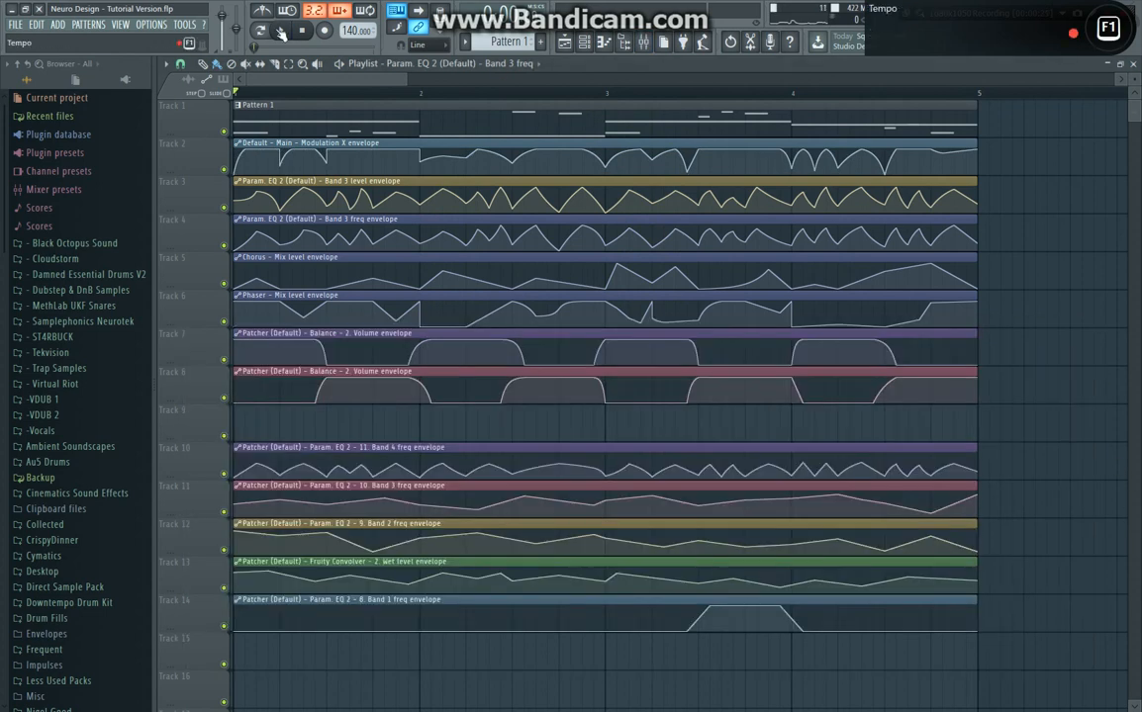
left_click(281, 30)
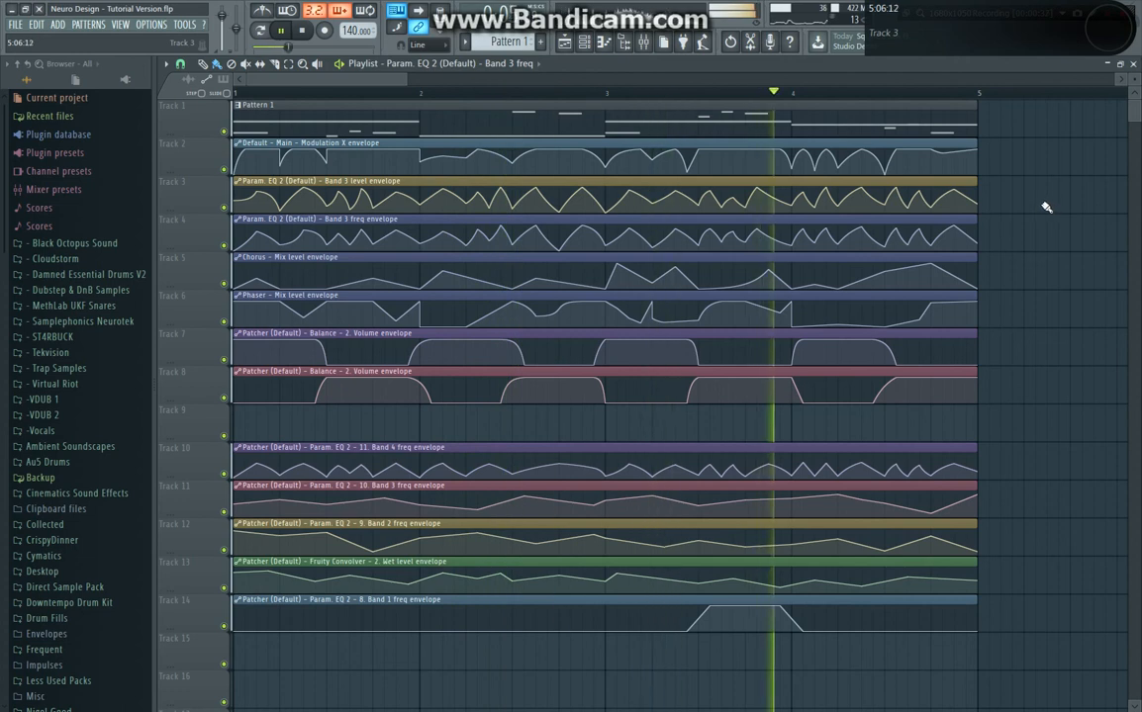
left_click(606, 92)
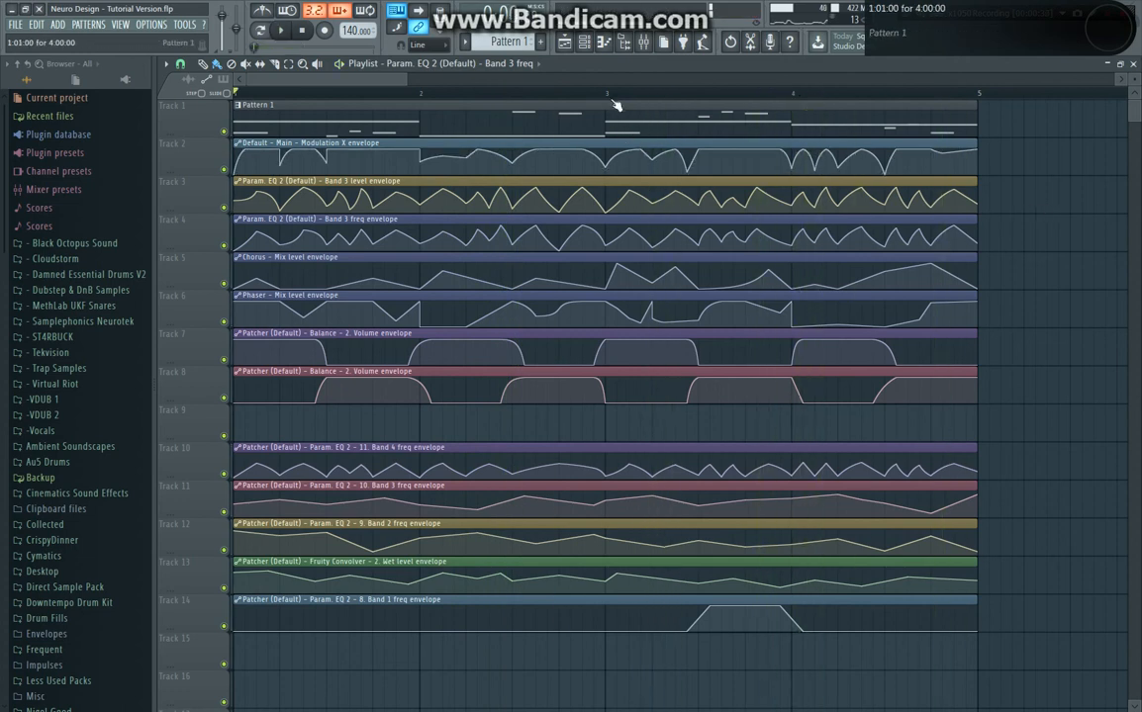
left_click(303, 34)
left_click(308, 39)
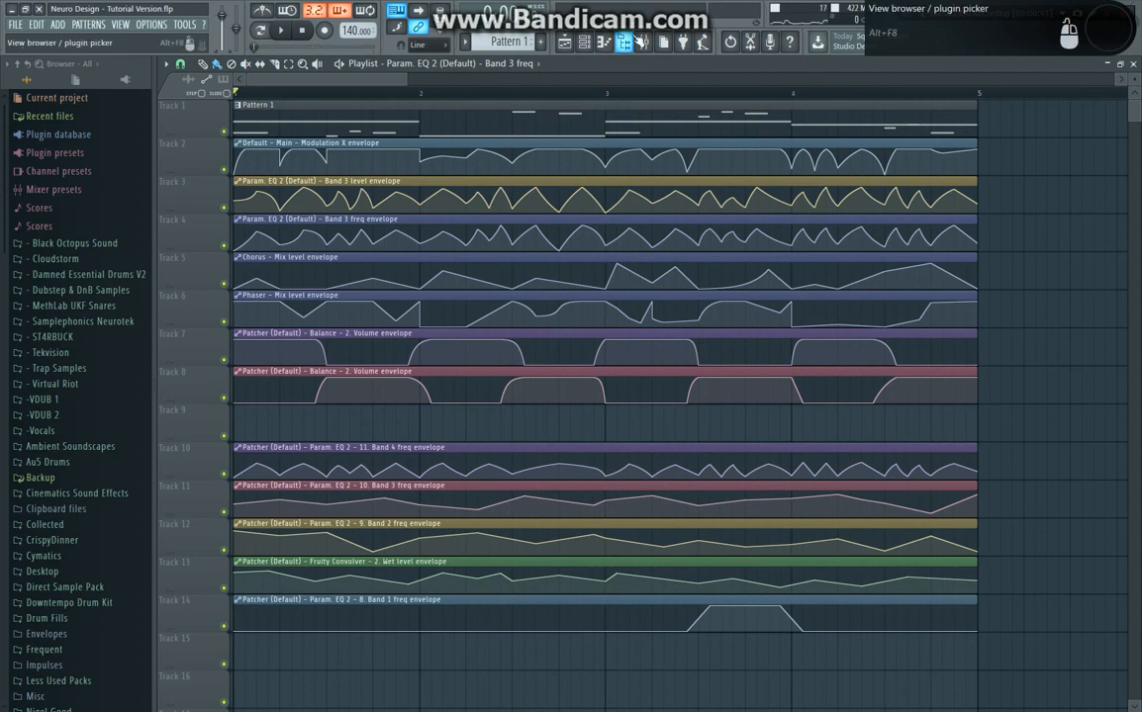
Play the arrangement with the mixer open on the Default track, and stop it near the end.
left_click(644, 43)
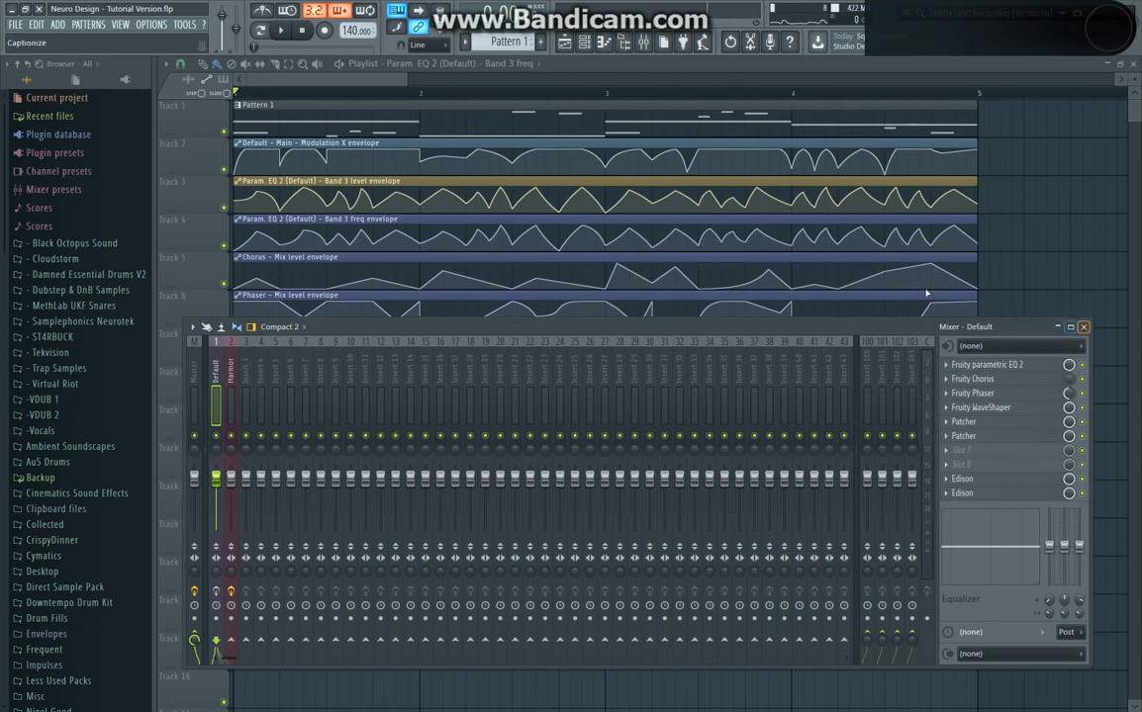
left_click(282, 31)
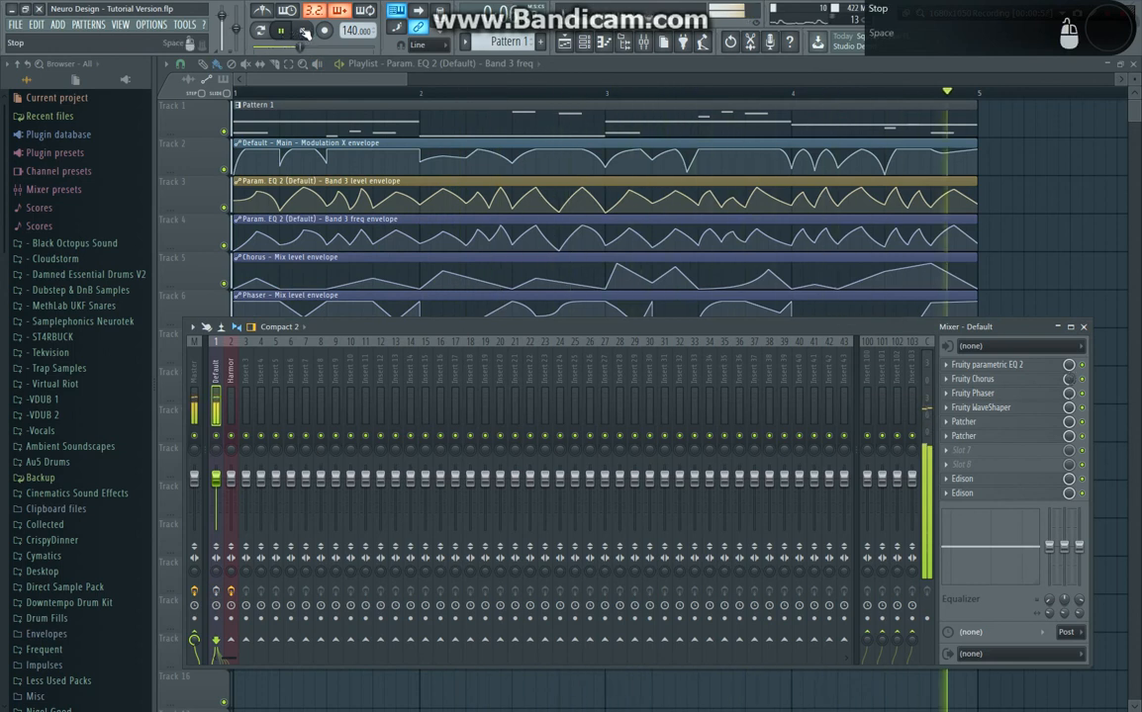
left_click(302, 32)
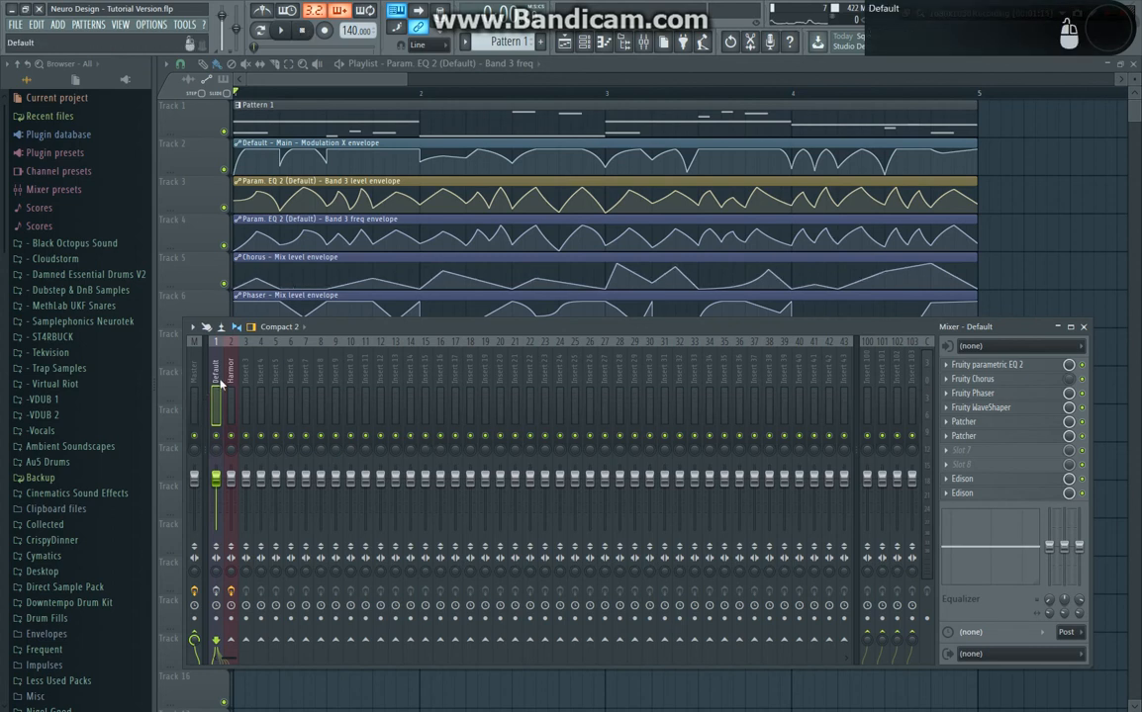
Open the Default channel's Sytrus synth together with the Sytrus notes stored on the Master mixer track.
left_click(1082, 327)
left_click(584, 40)
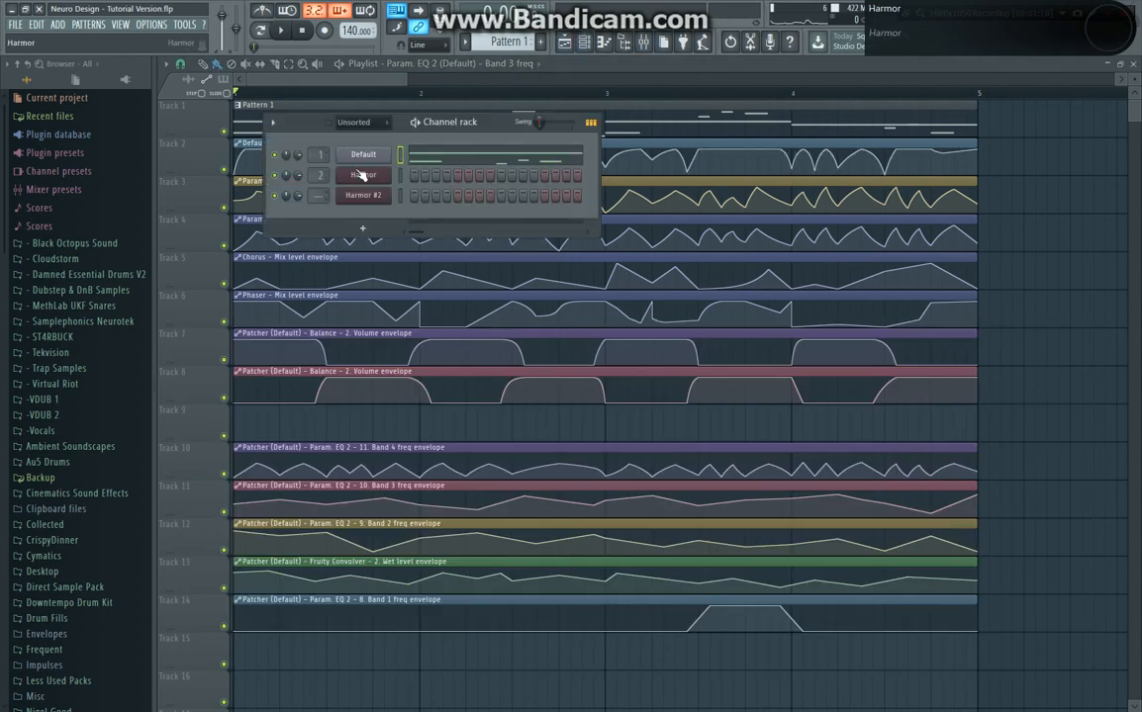
left_click(363, 156)
left_click(644, 41)
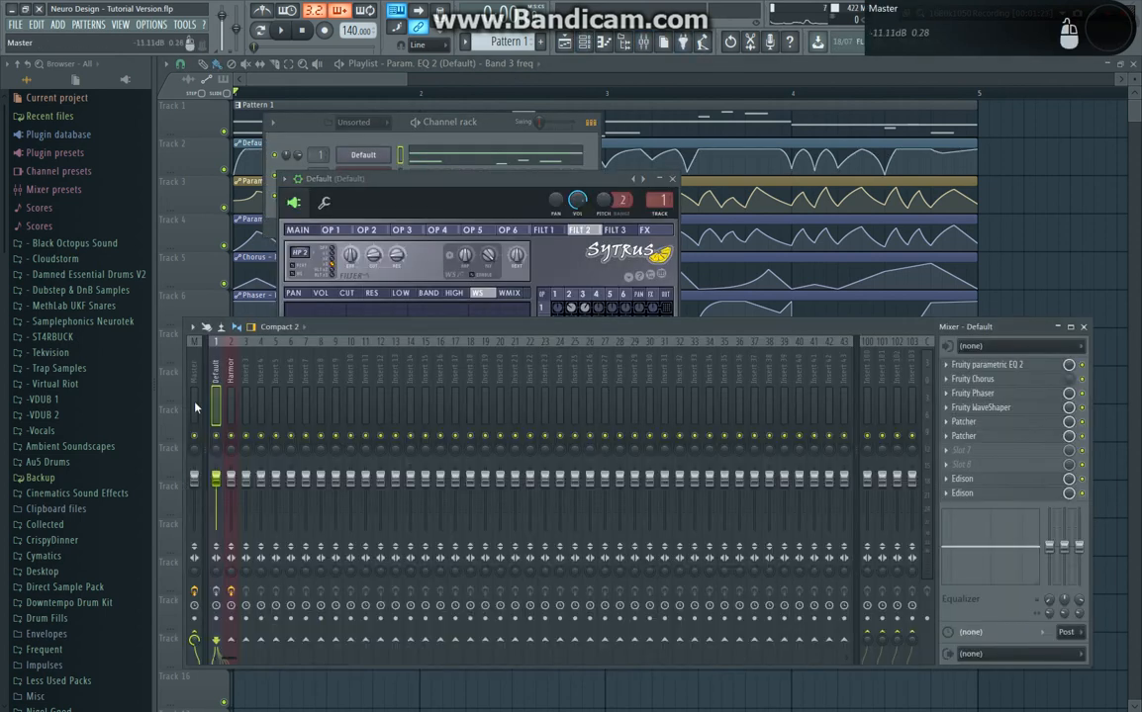
left_click(195, 400)
left_click(1055, 368)
key("F9")
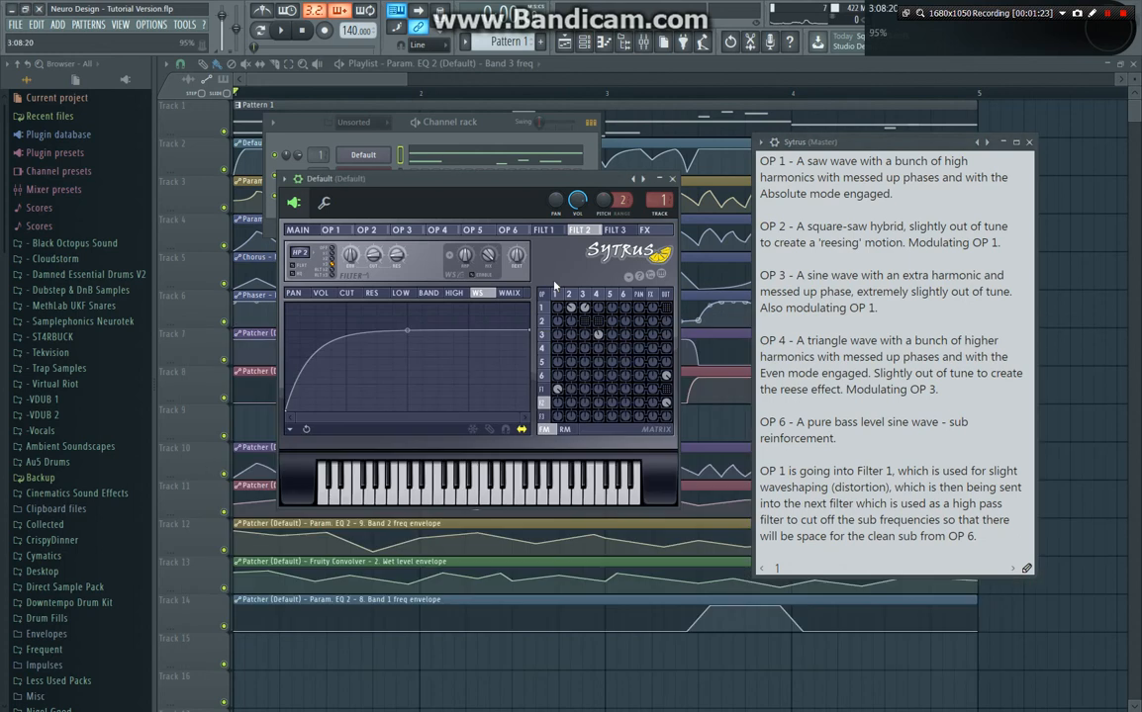
Examine the oscillator waveforms and tuning of Sytrus operators 1, 2, 3, 4 and 6 against the notes.
left_click(350, 231)
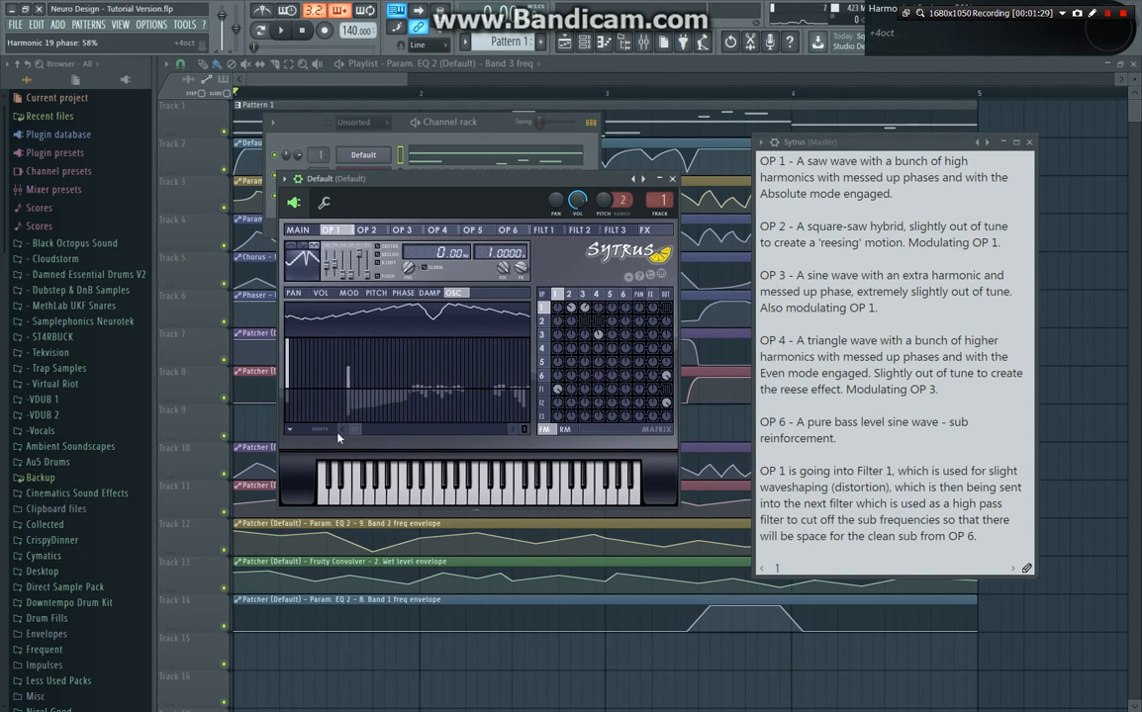
left_click(365, 230)
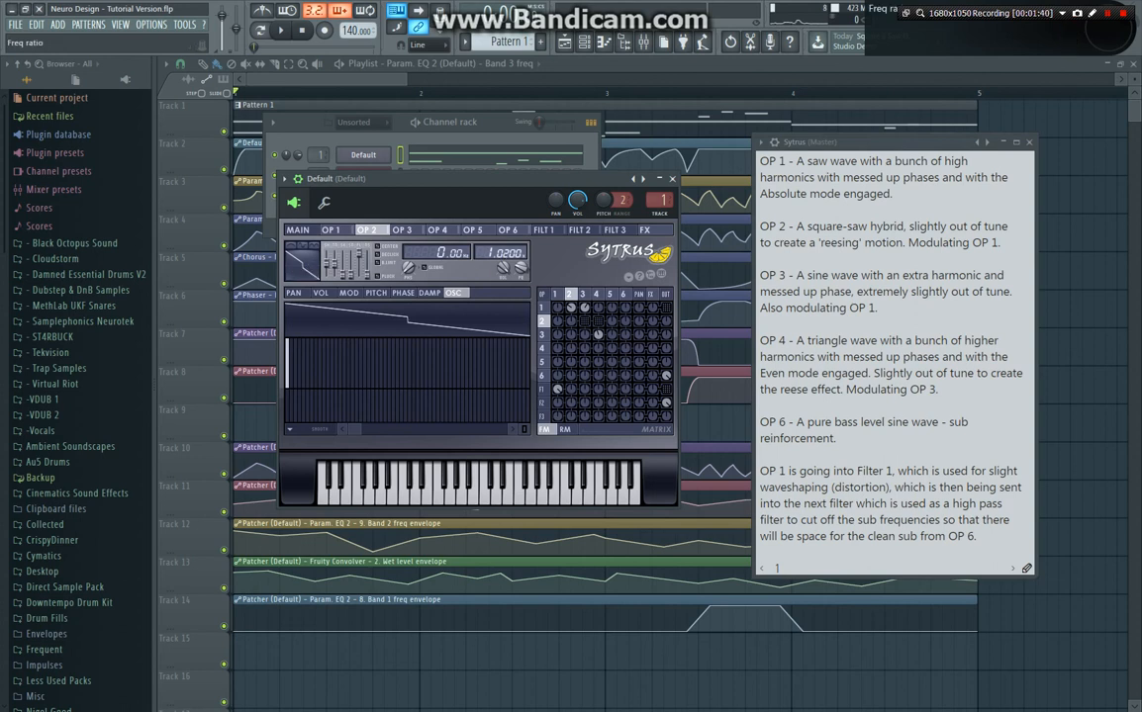
left_click(586, 295)
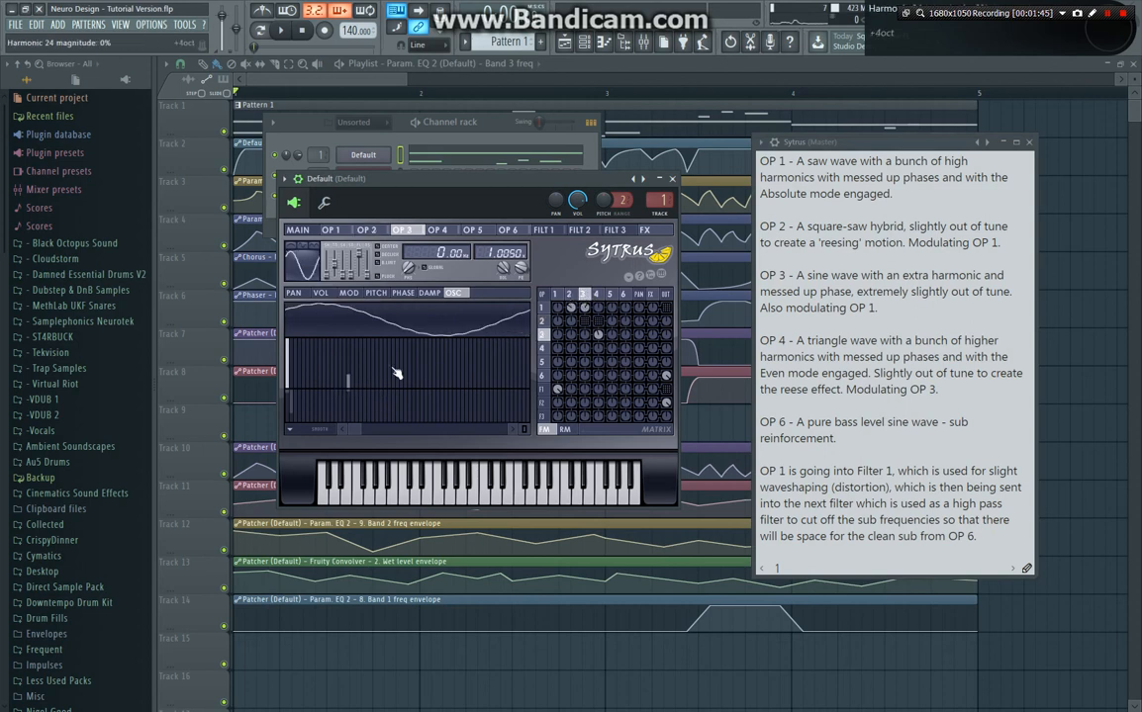
left_click(598, 295)
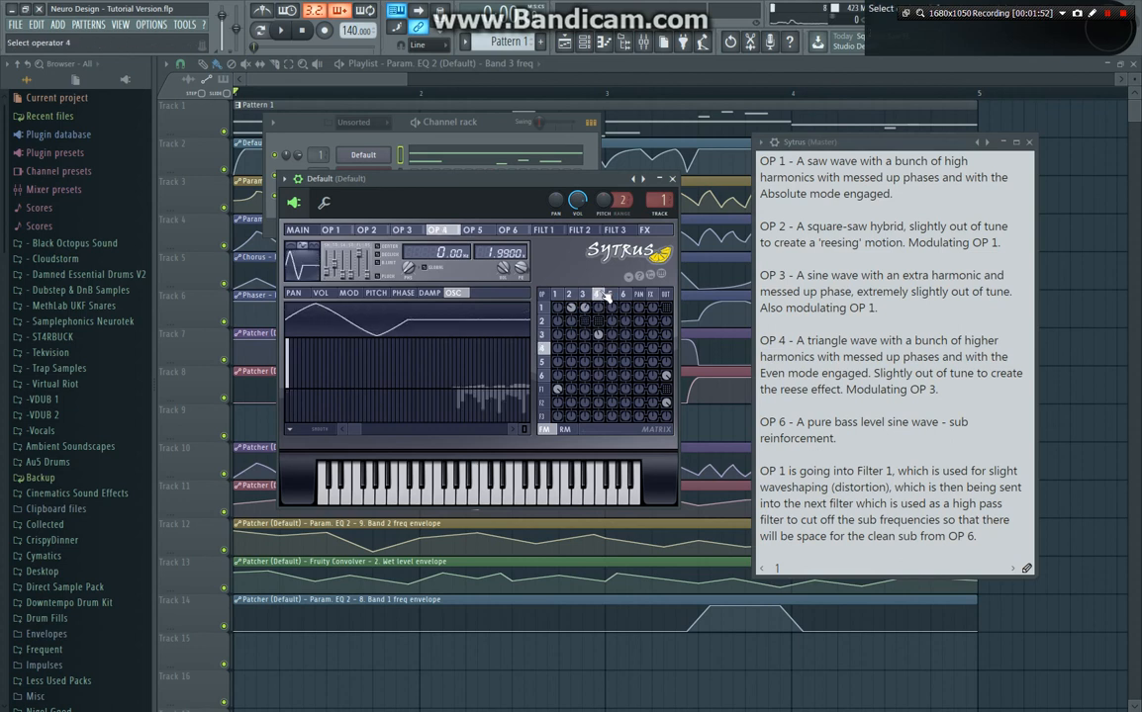
mouse_move(355, 432)
left_mouse_down()
mouse_move(373, 431)
mouse_move(355, 438)
left_mouse_up()
left_click(507, 230)
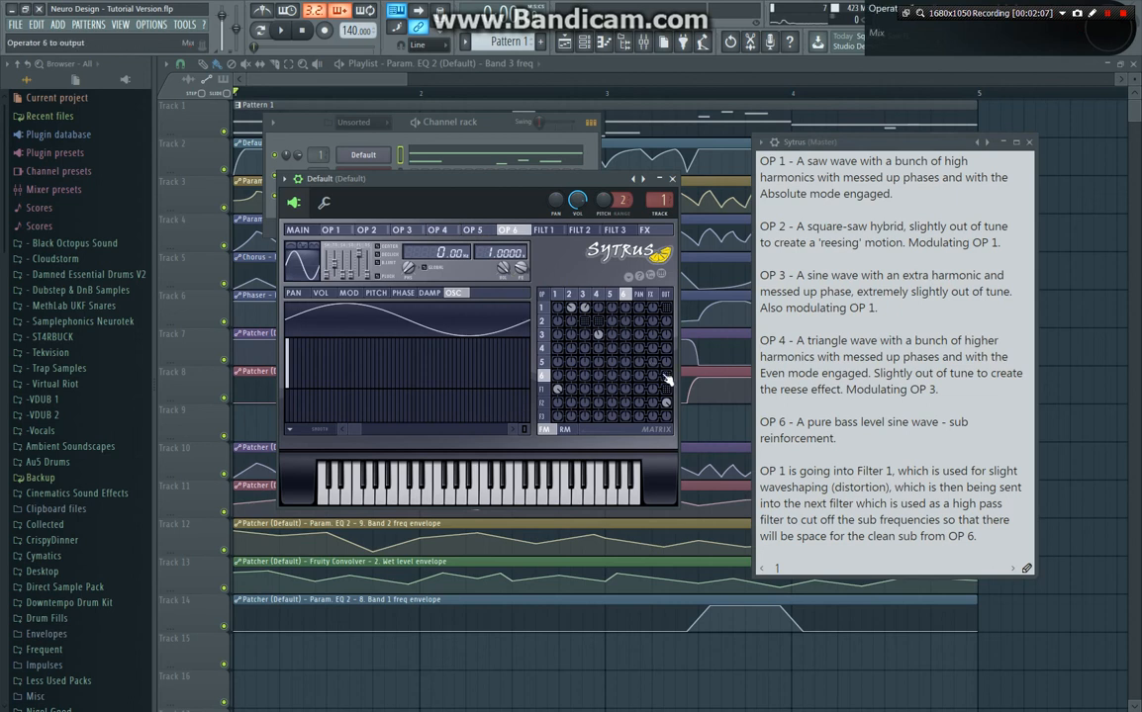
Review Sytrus Filter 1's waveshaping and Filter 2's Vanilla high pass type, and close the synth, notes and channel rack.
left_click(545, 230)
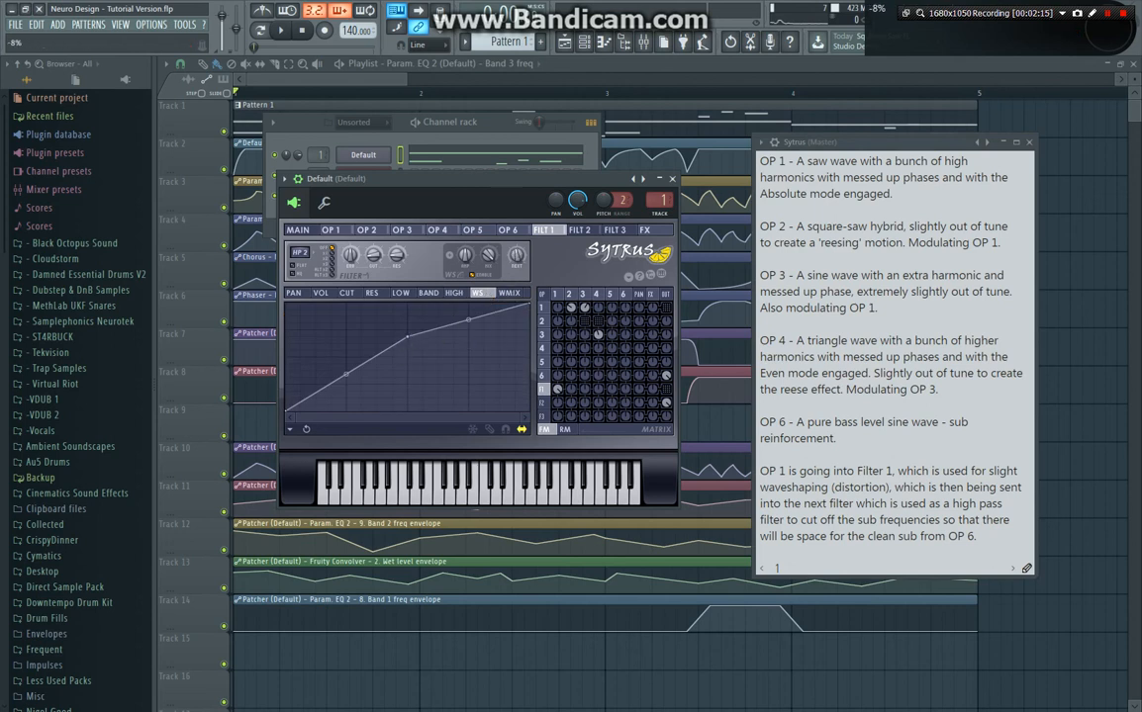
left_click(578, 236)
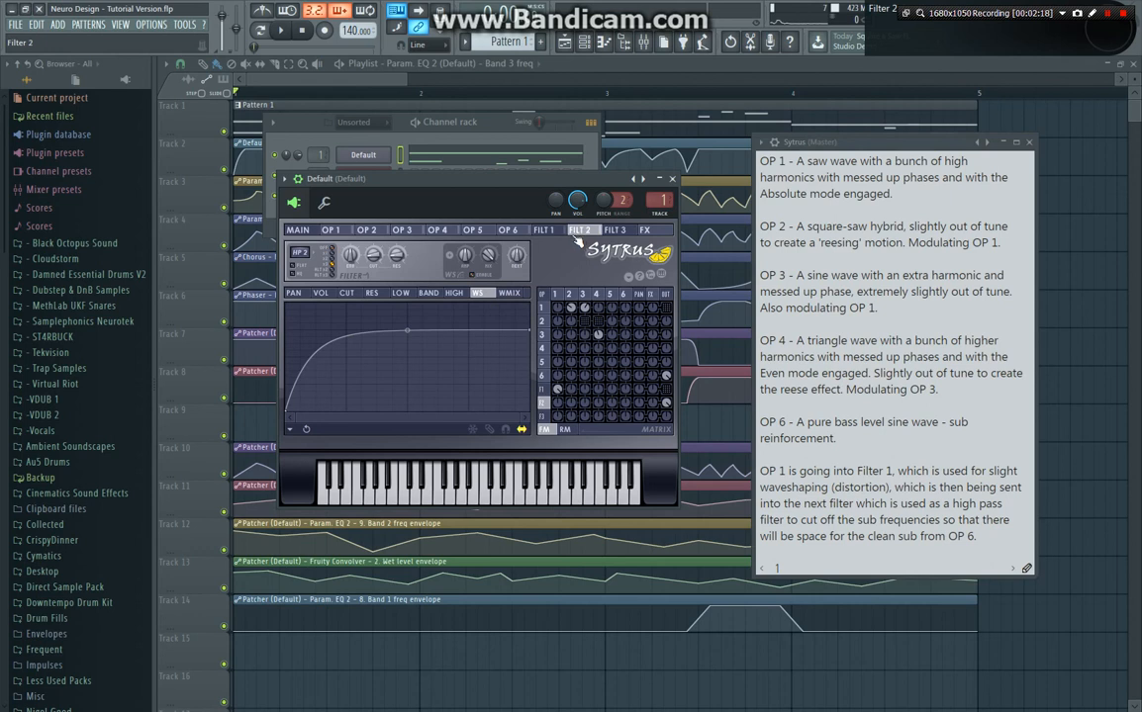
left_click(298, 252)
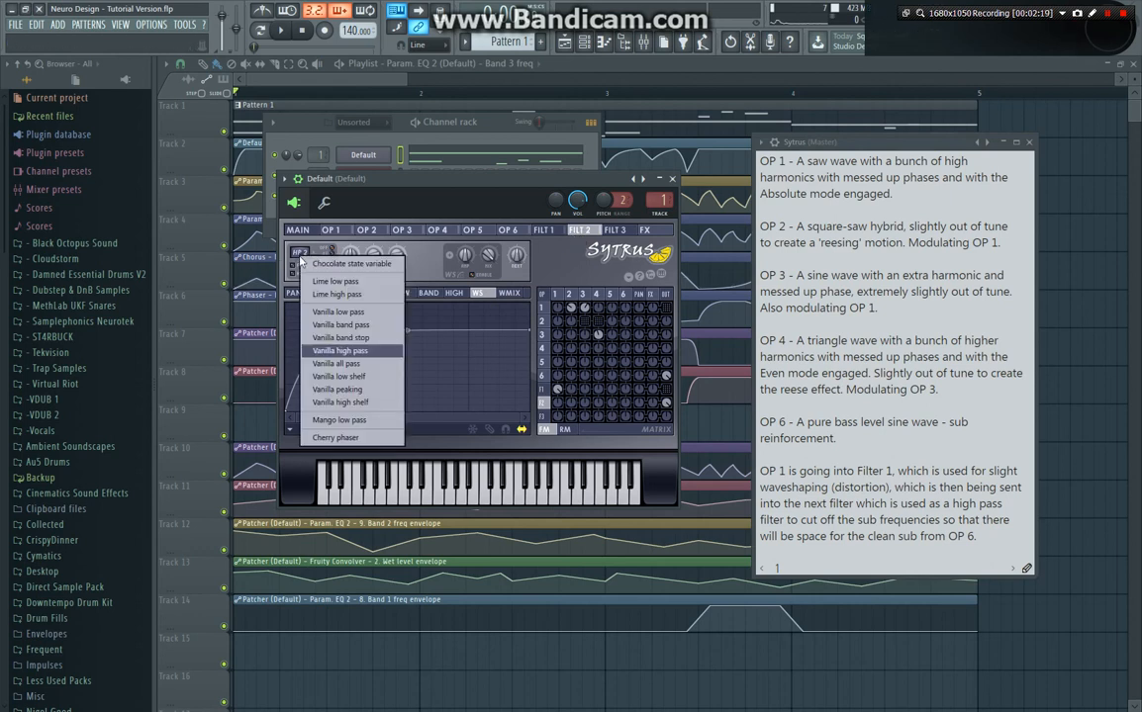
left_click(342, 352)
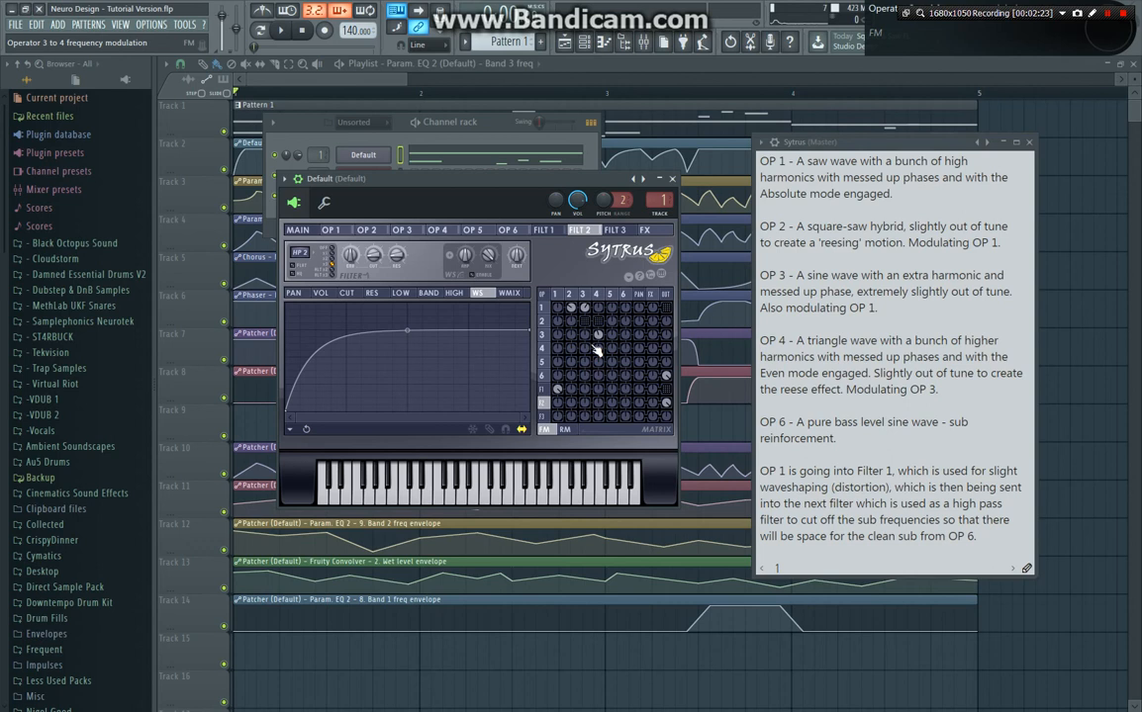
left_click(673, 180)
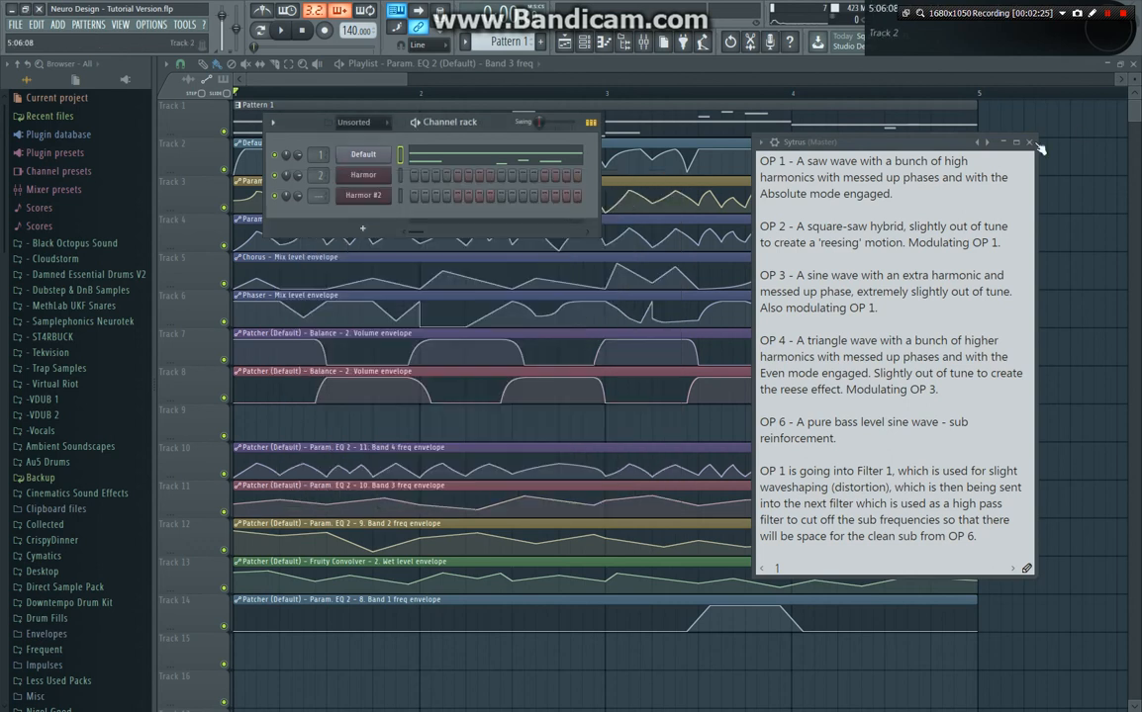
left_click(1035, 143)
left_click(585, 43)
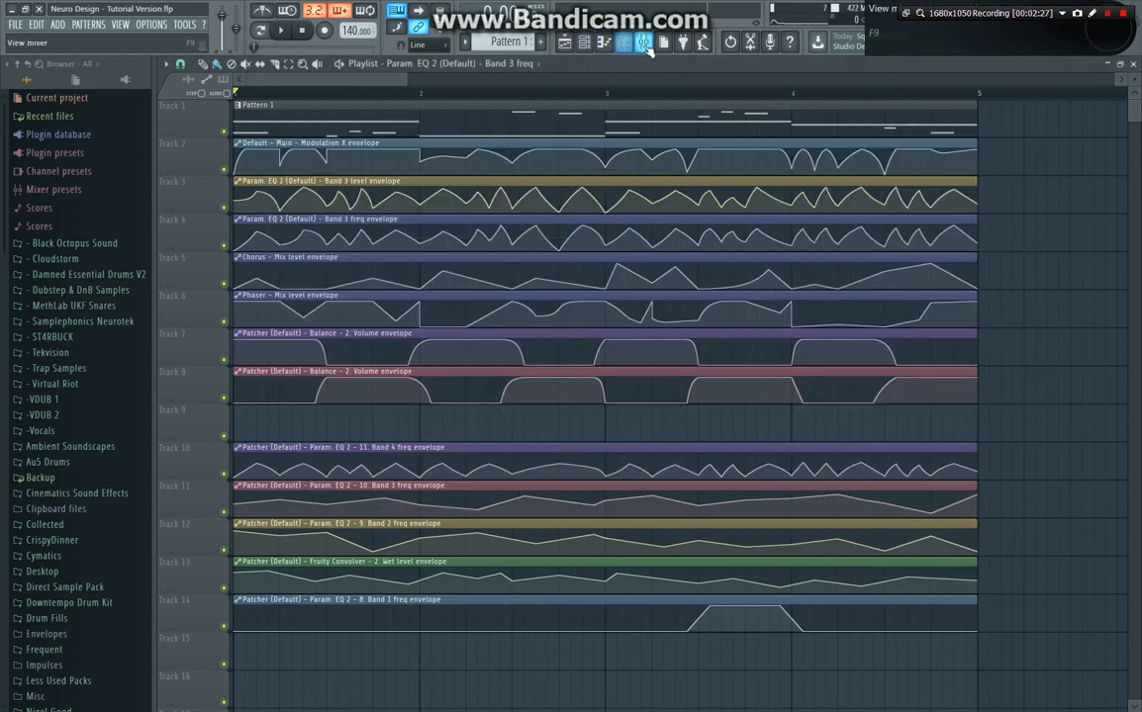
Play the arrangement with the Default mixer track's Fruity parametric EQ 2 open to watch its band 3 automation.
left_click(643, 42)
left_click(215, 396)
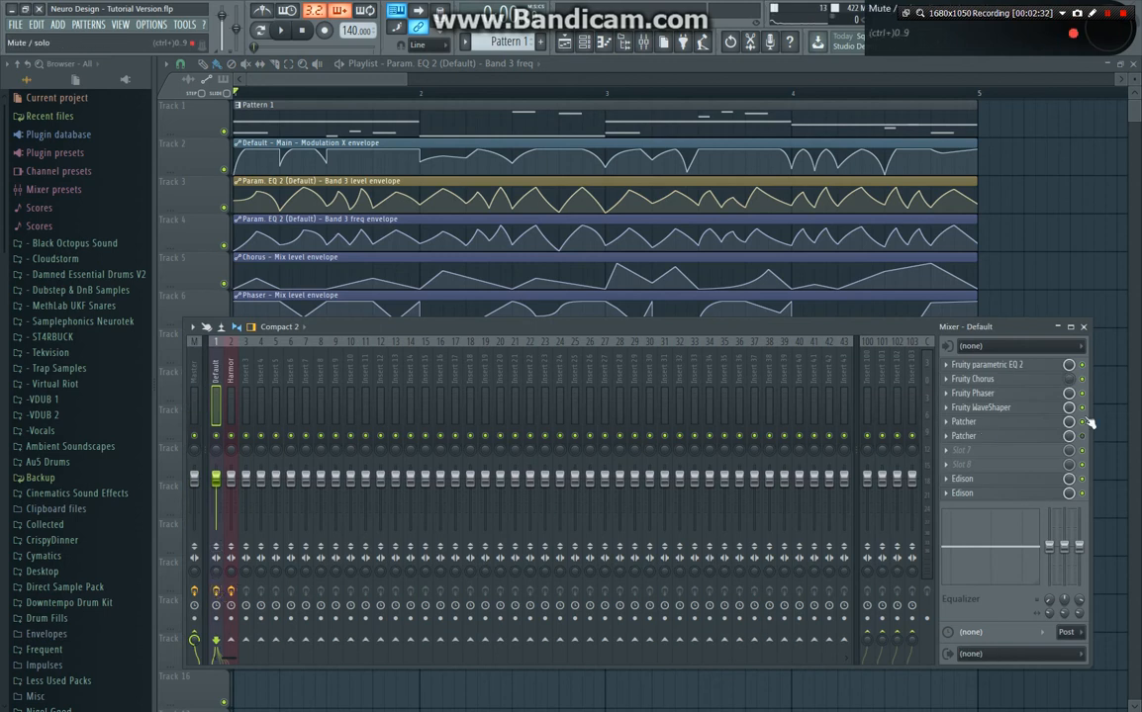
left_click(1052, 366)
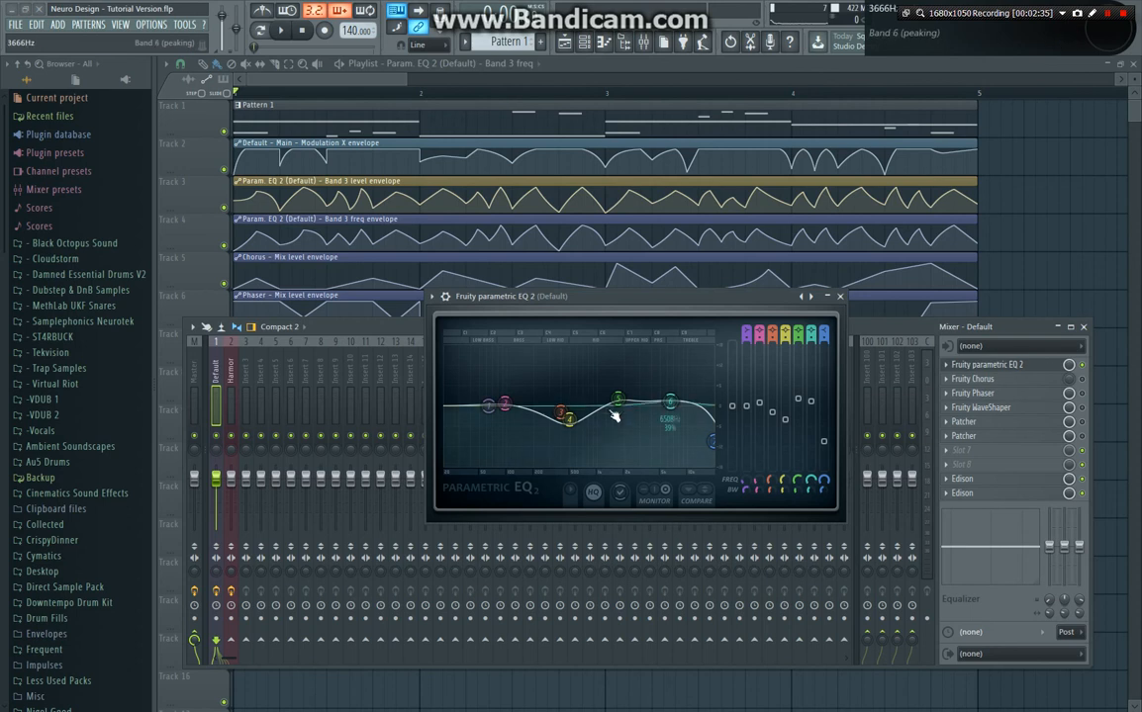
left_click(283, 32)
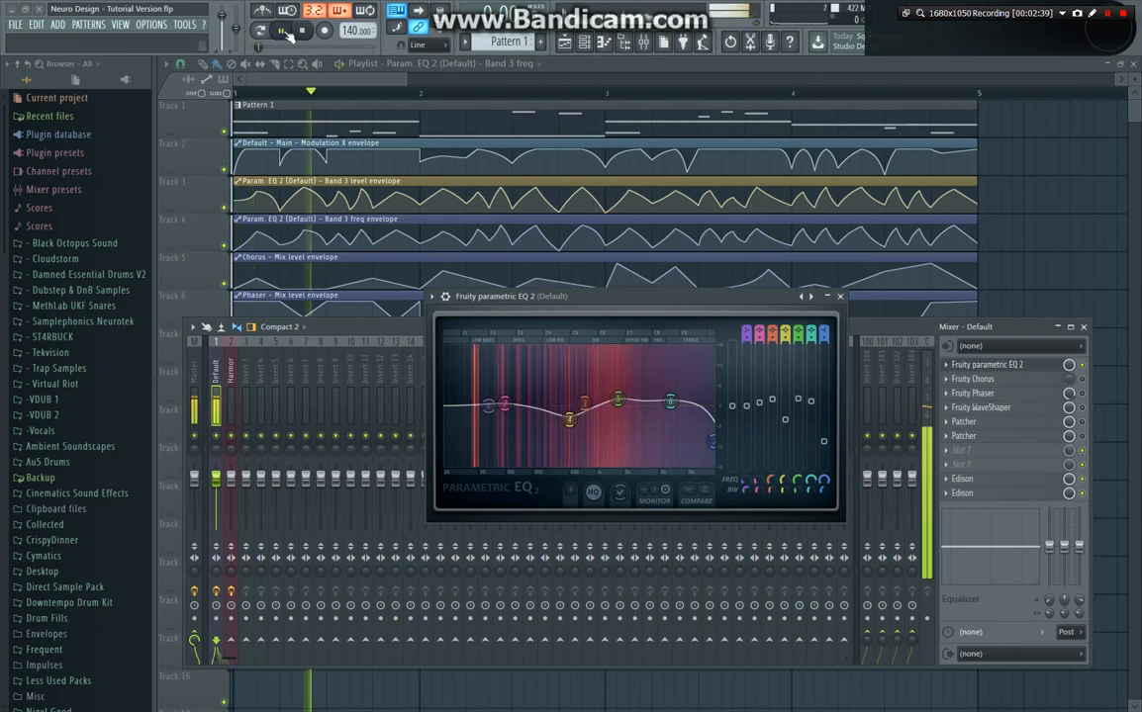
left_click(1084, 326)
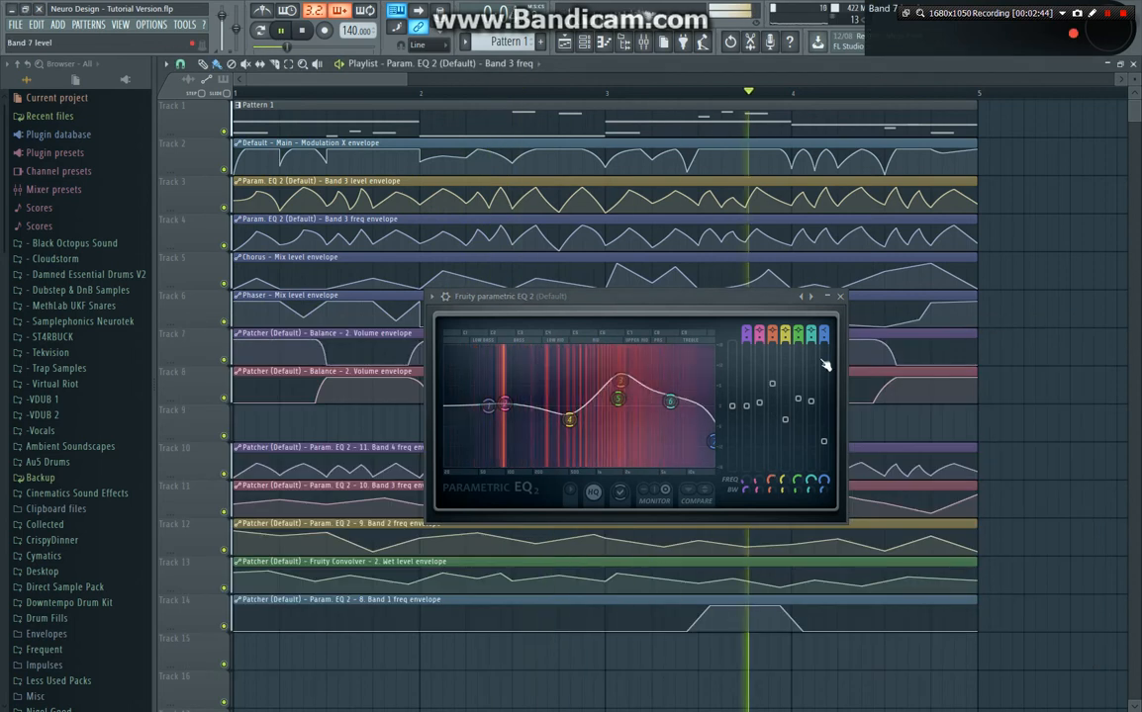
left_click(840, 295)
left_click(304, 31)
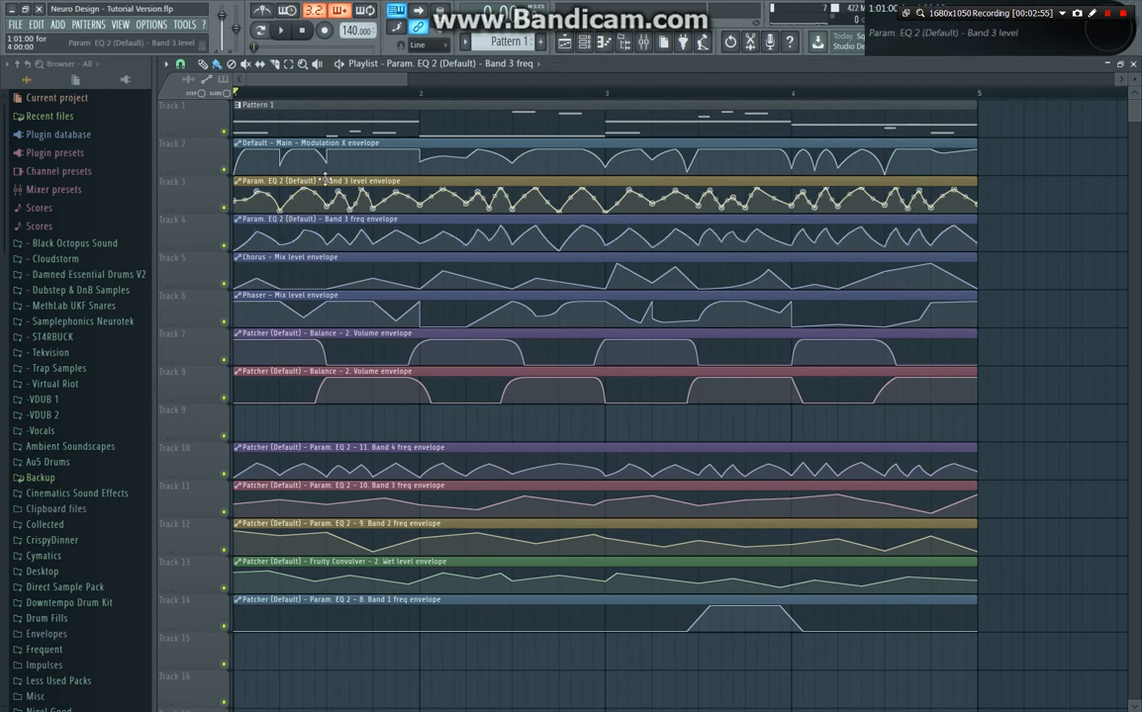
Inspect the settings of the Band 3 level and Band 3 freq automation clips.
double_click(286, 184)
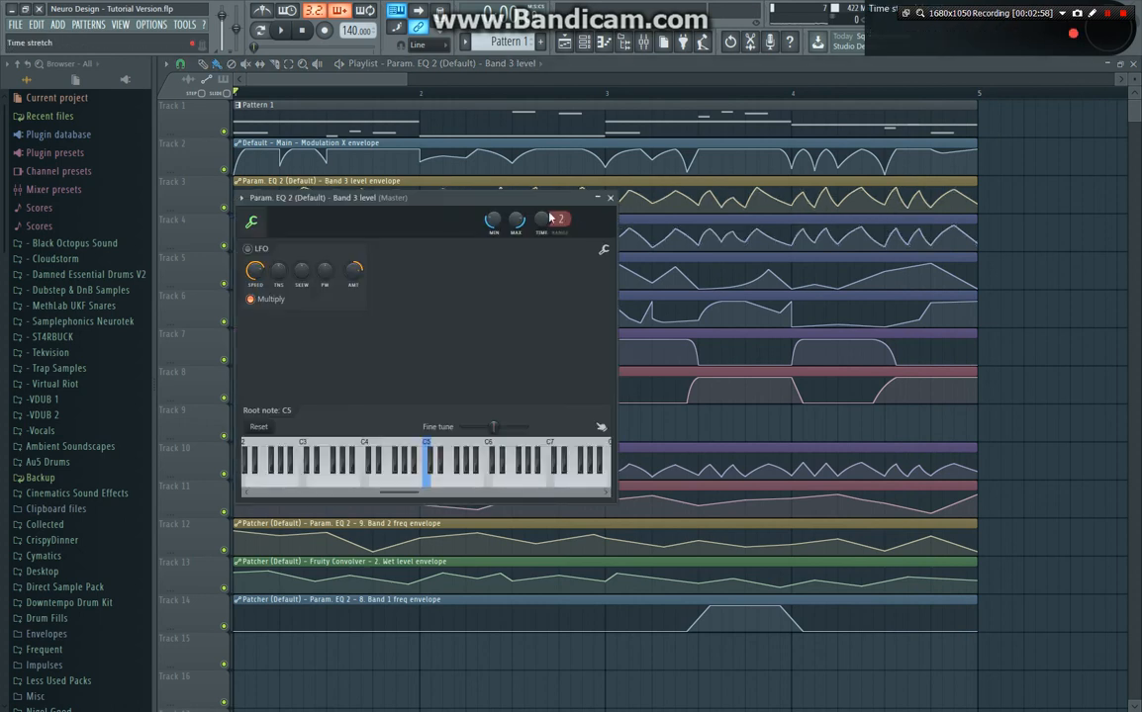
left_click(610, 198)
double_click(607, 218)
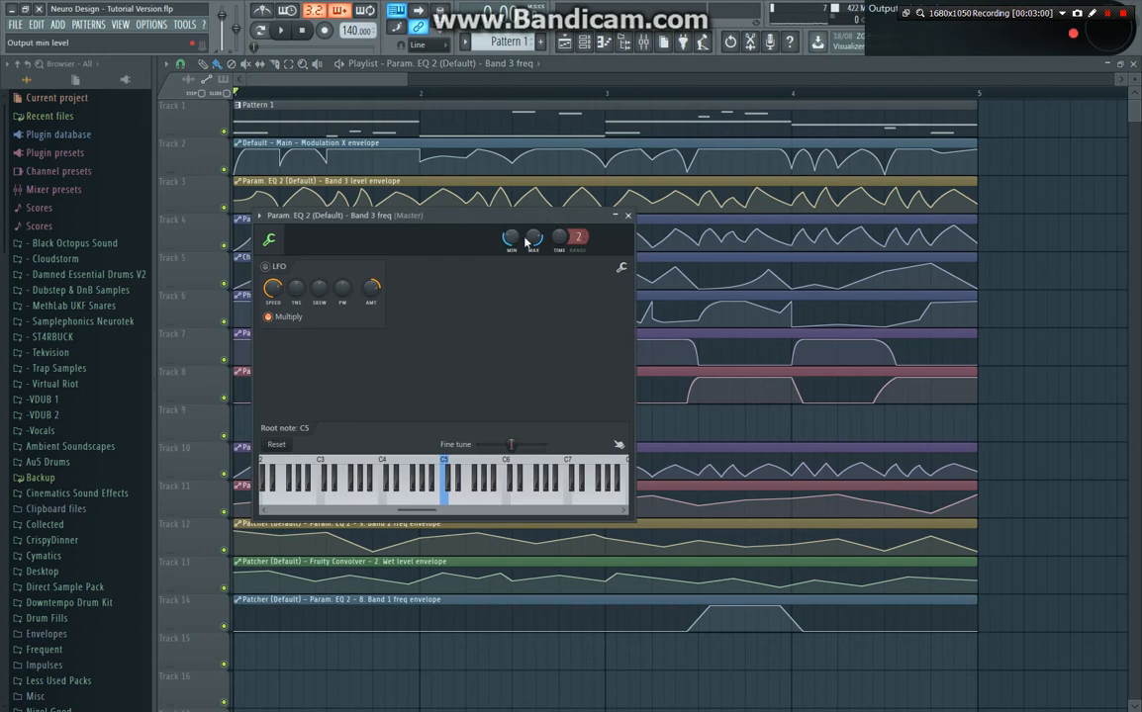
left_click(628, 215)
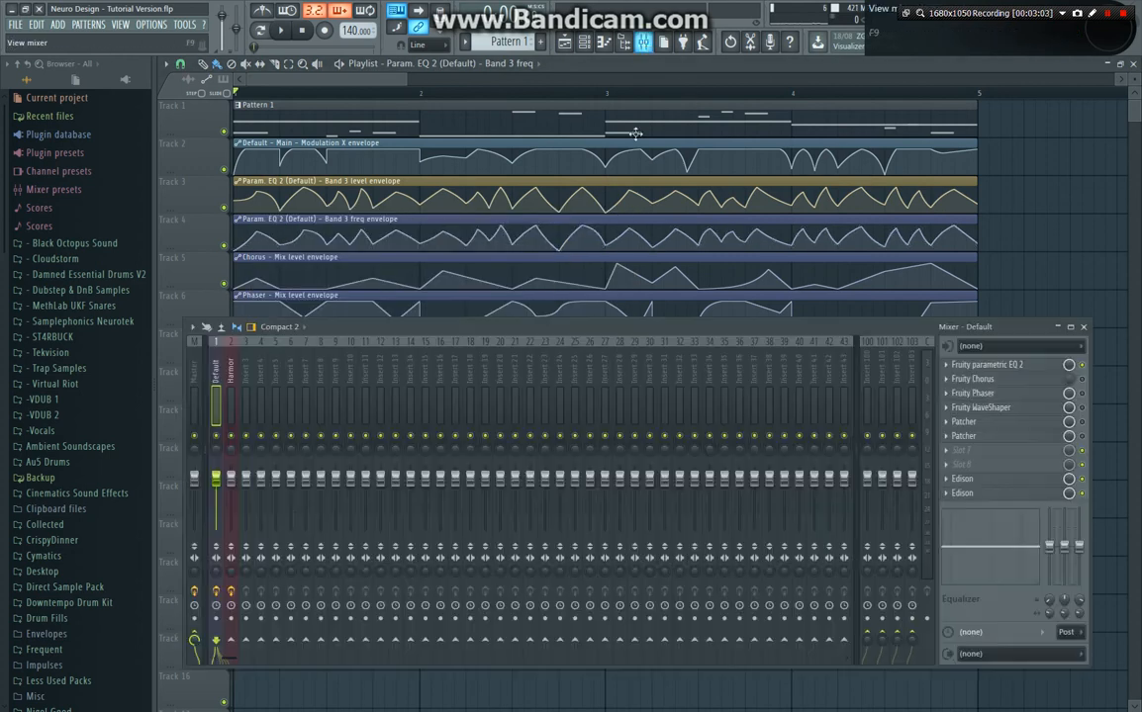
Open the Fruity Chorus settings on the Default mixer track.
key("F9")
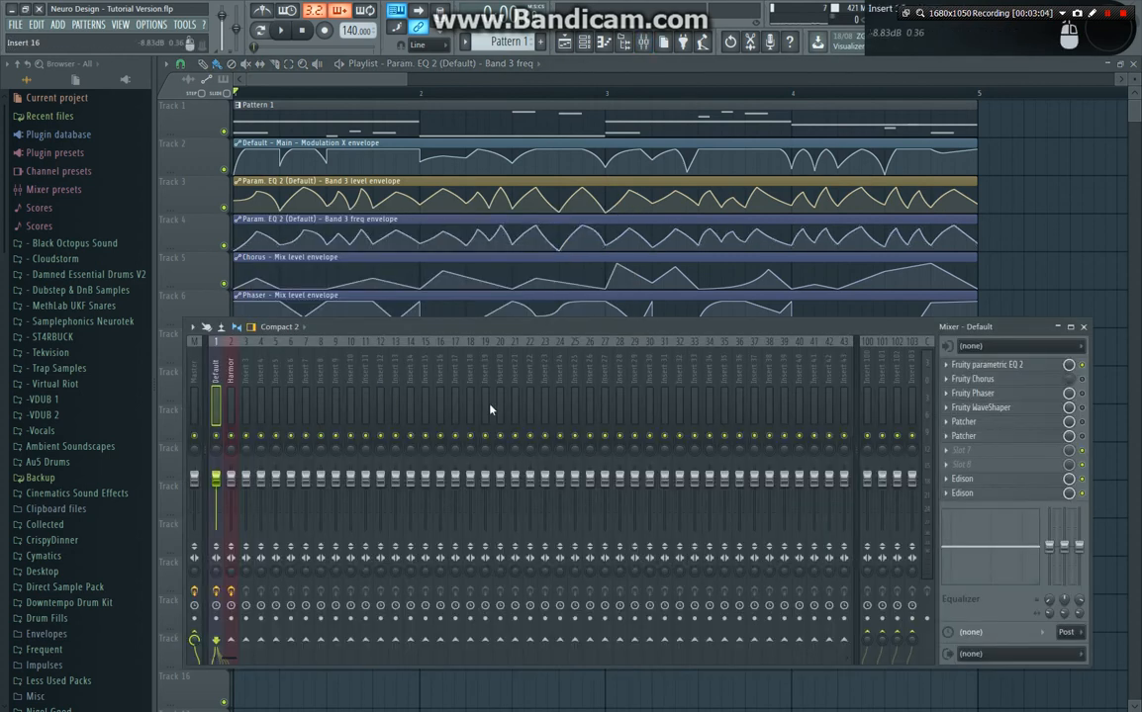
left_click(1023, 383)
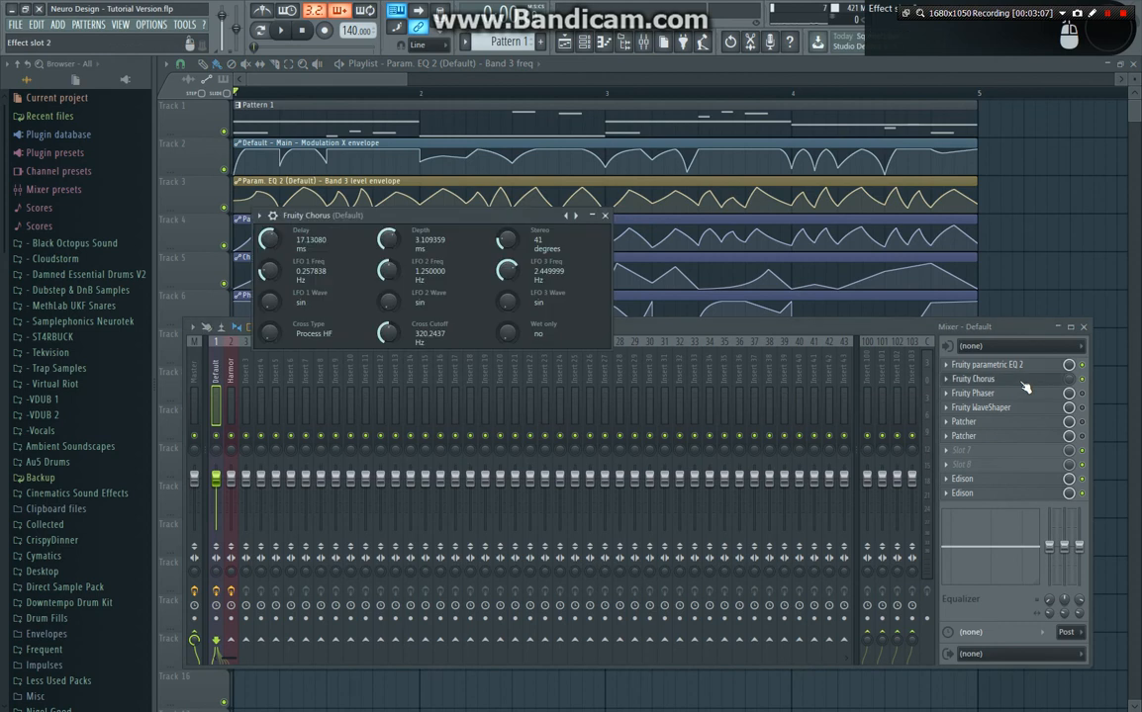
Close the Fruity Chorus settings and play the arrangement to hear the chorus with its mix level automation.
left_click(1057, 383)
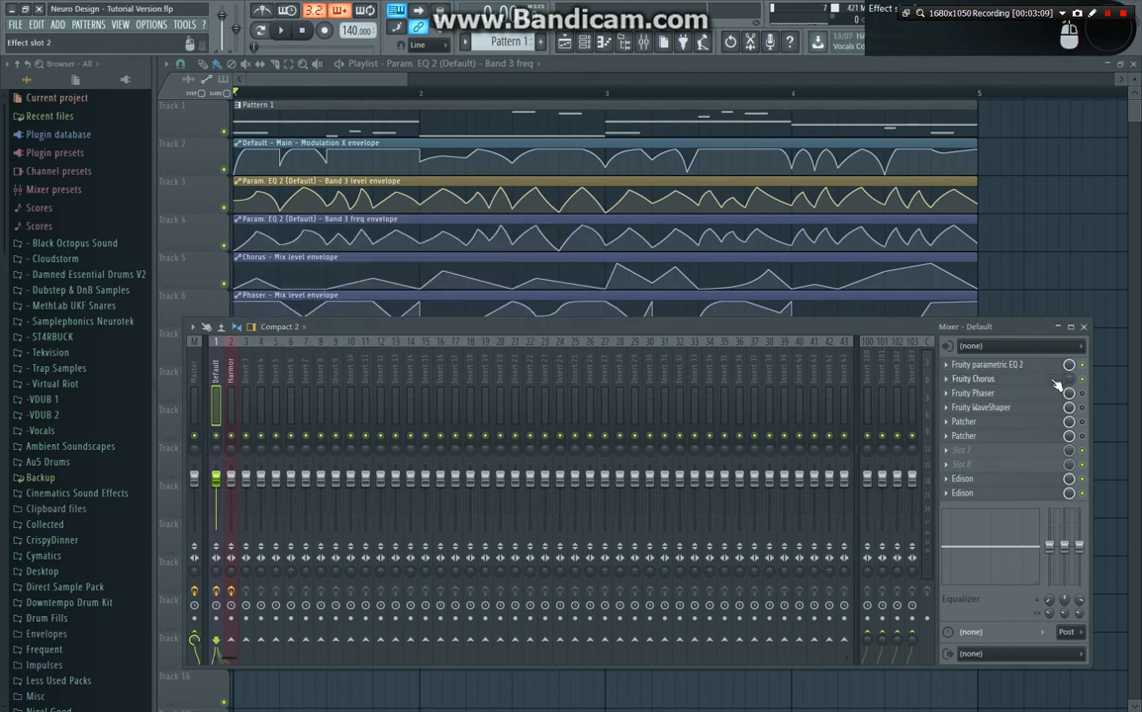
left_click(283, 33)
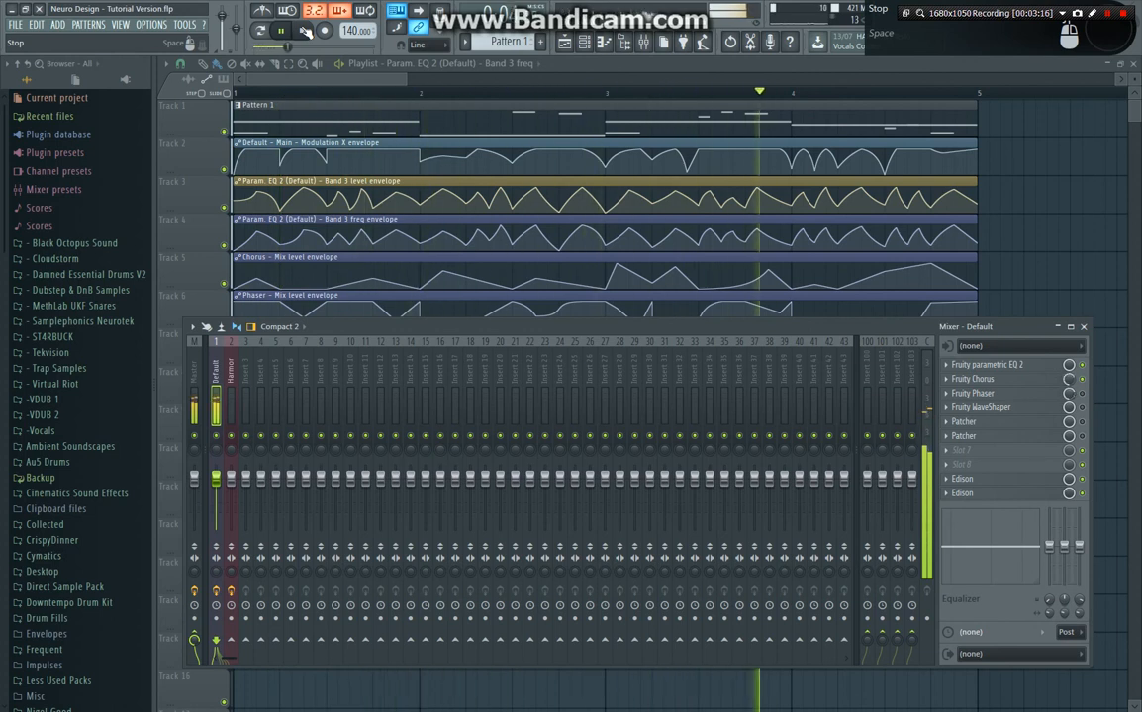
left_click(306, 31)
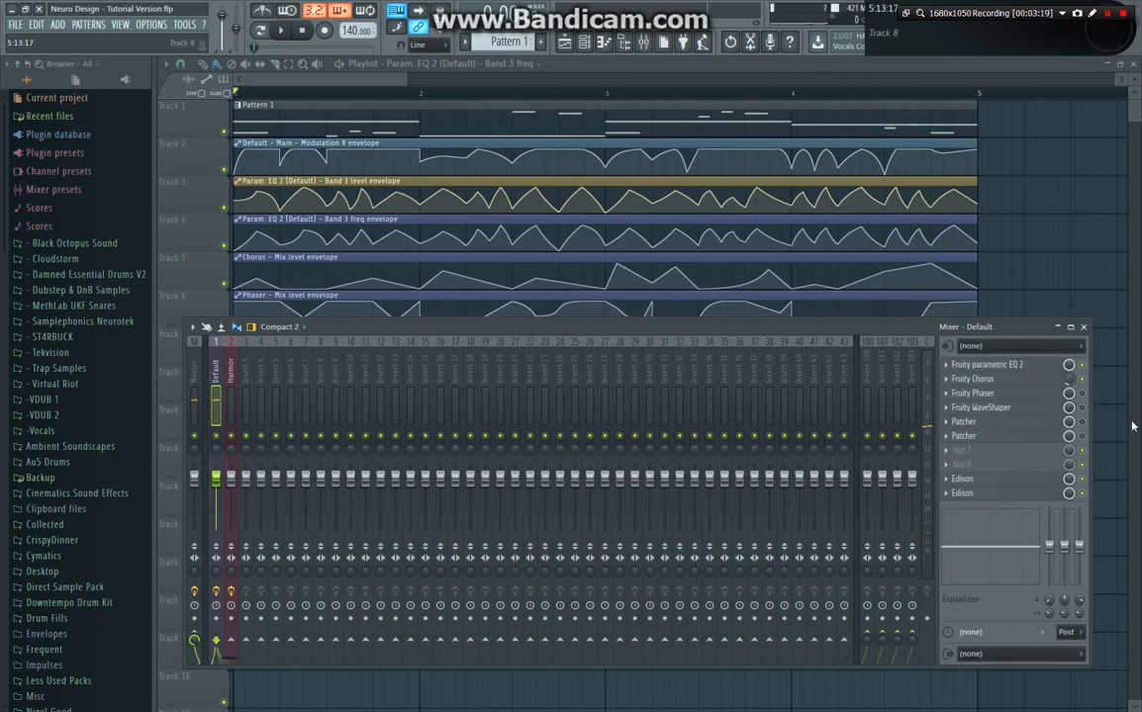
Enable Fruity Phaser on the Default mixer track, review its settings and play the arrangement through it.
left_click(1051, 393)
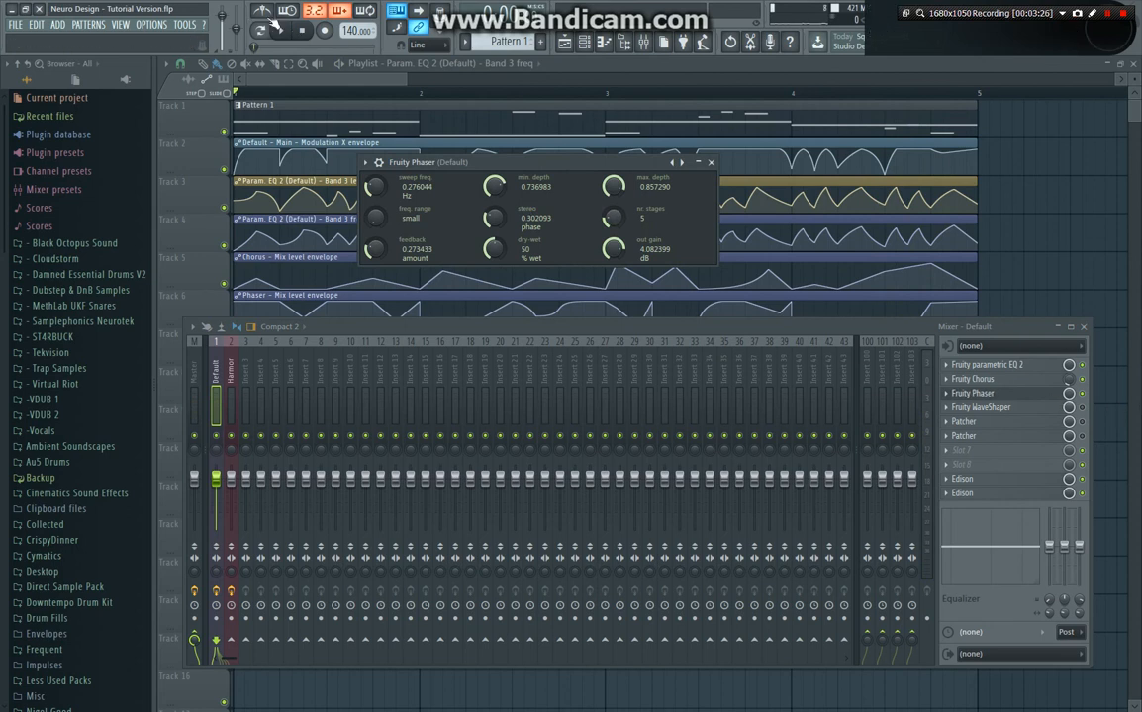
key("space")
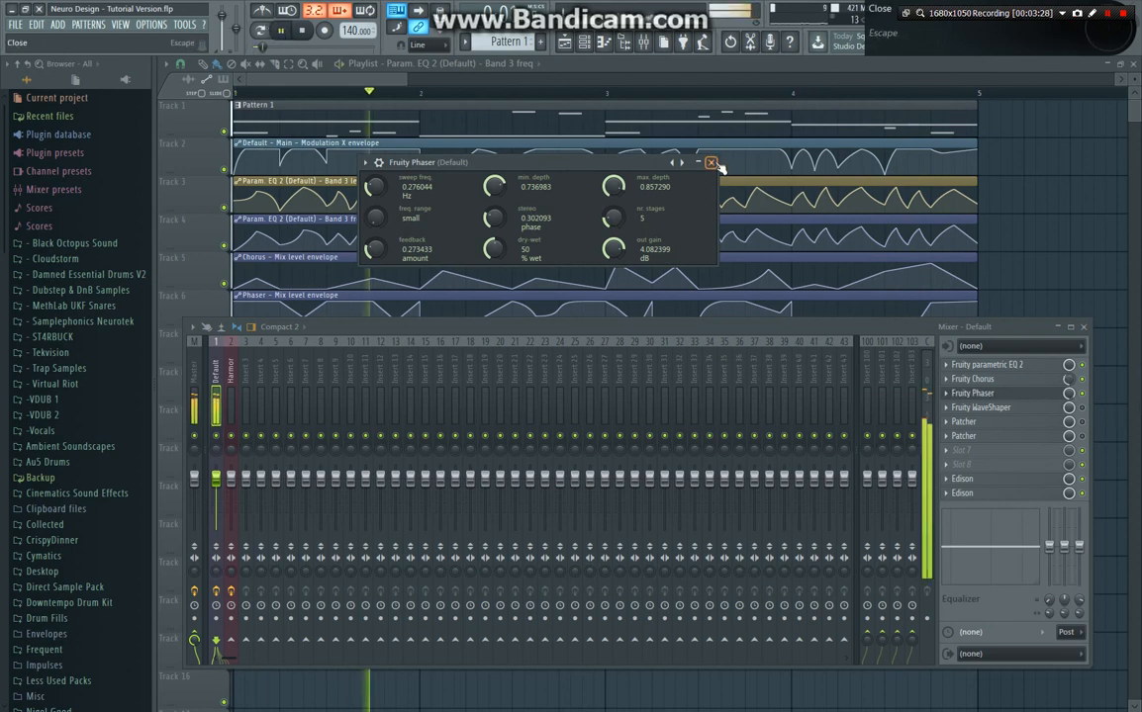
left_click(710, 162)
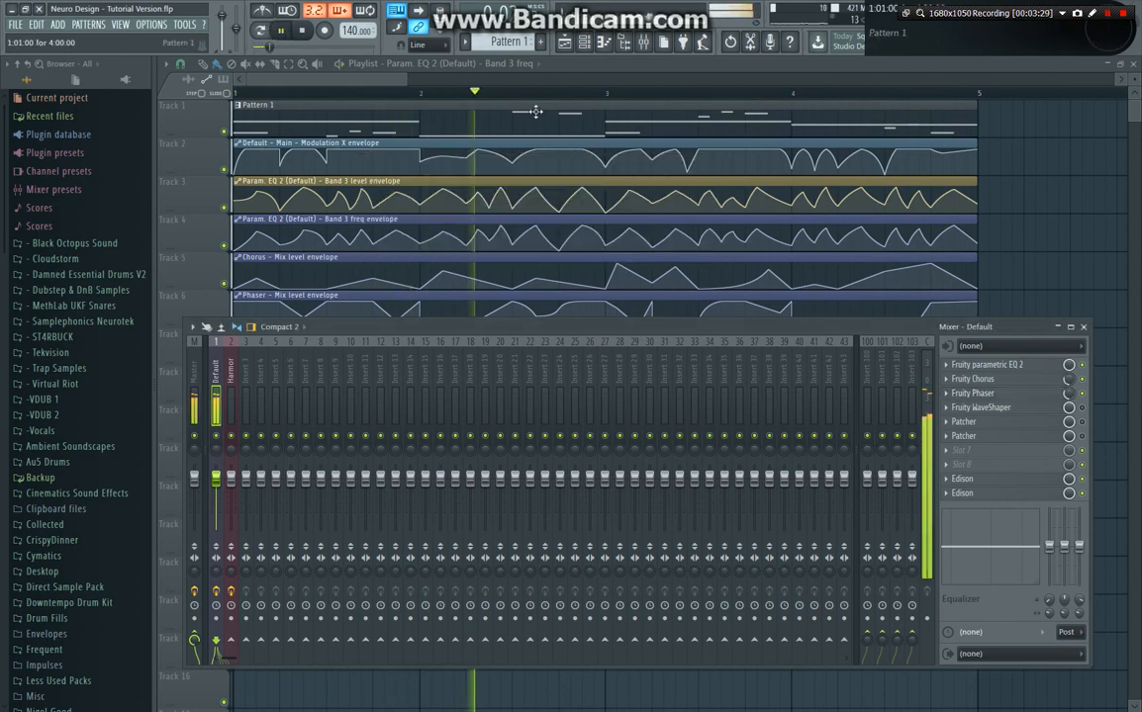
left_click(304, 31)
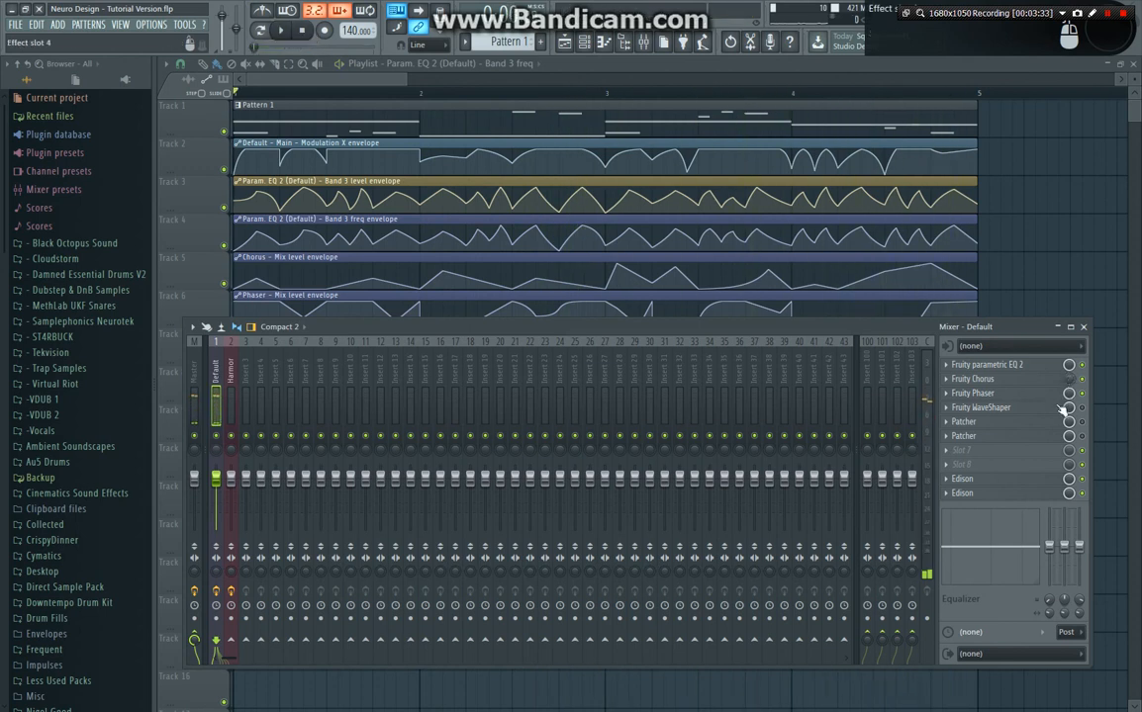
Enable Fruity WaveShaper on the Default mixer track and review its shaping curve.
left_click(1041, 408)
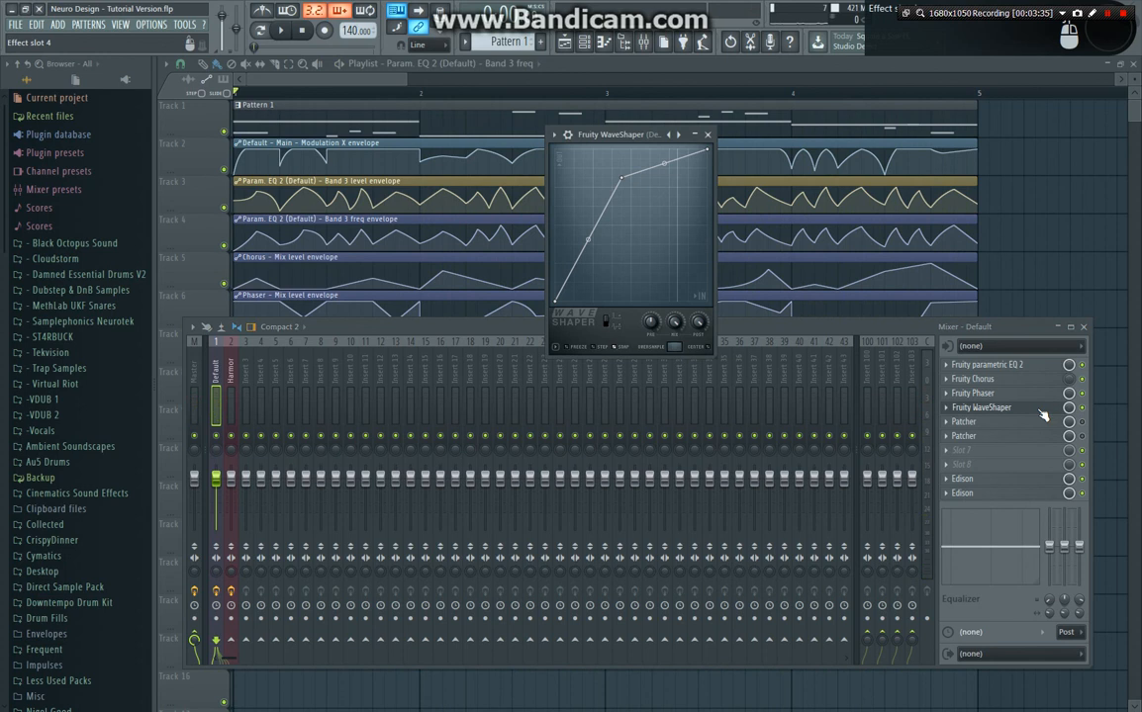
left_click(1041, 410)
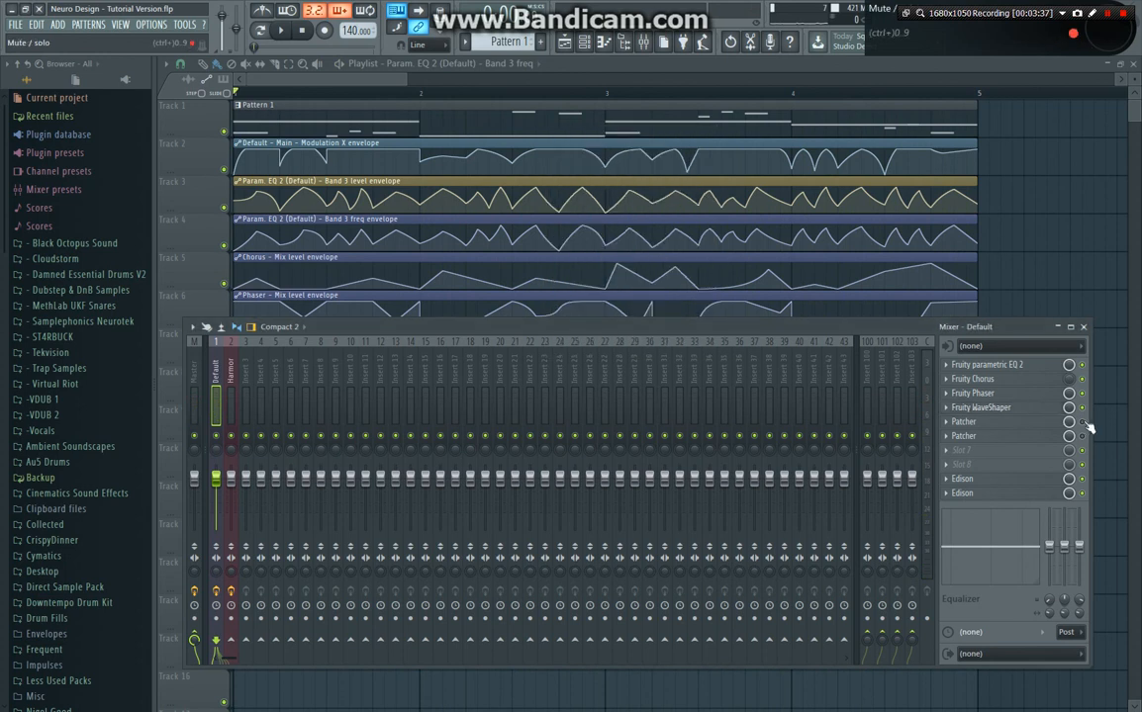
Enable the first Patcher on the Default track, play the arrangement through it and read its NoteBook 2 note.
left_click(1056, 422)
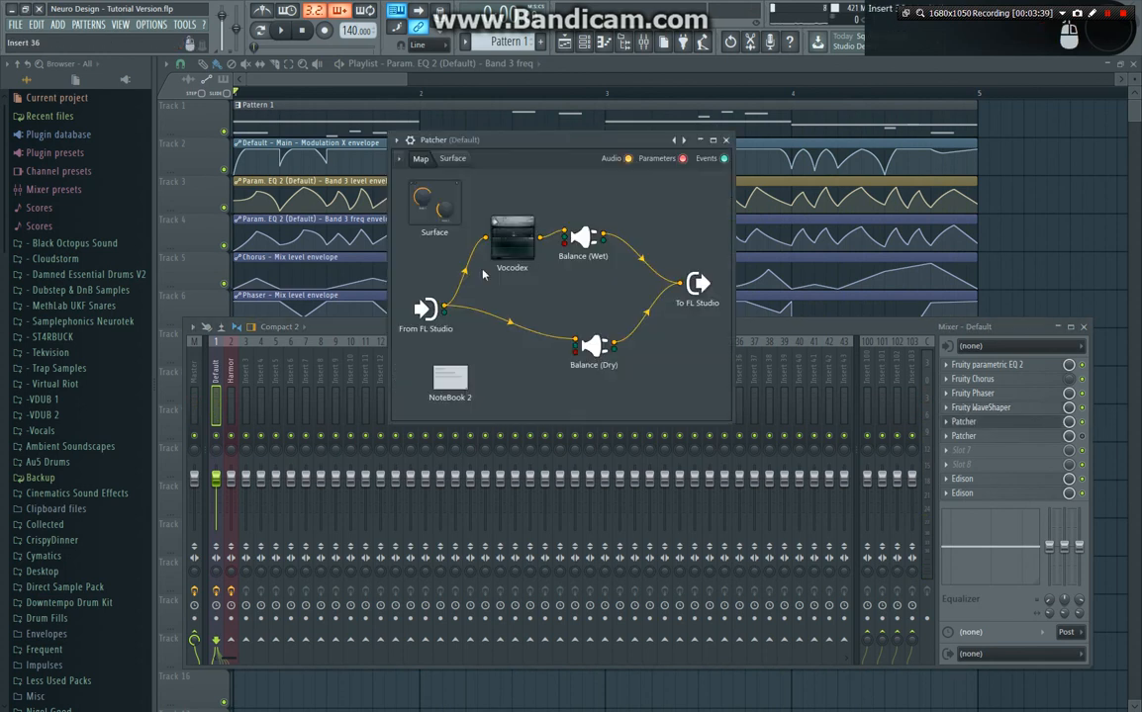
left_click(282, 31)
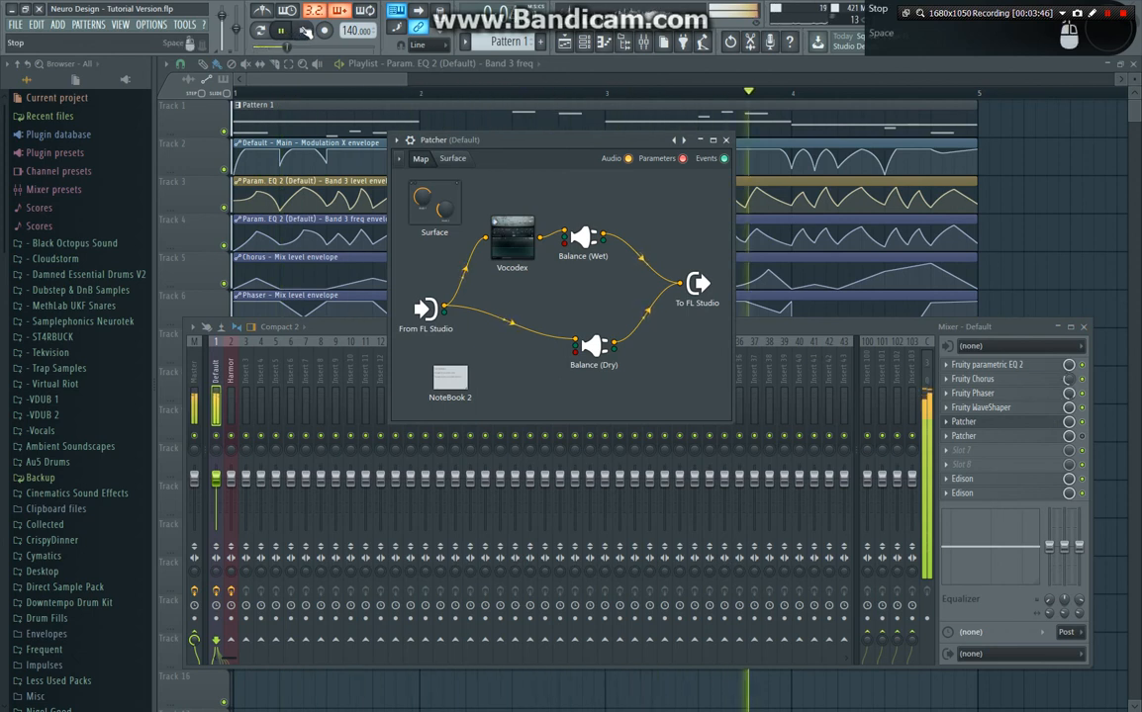
left_click(305, 31)
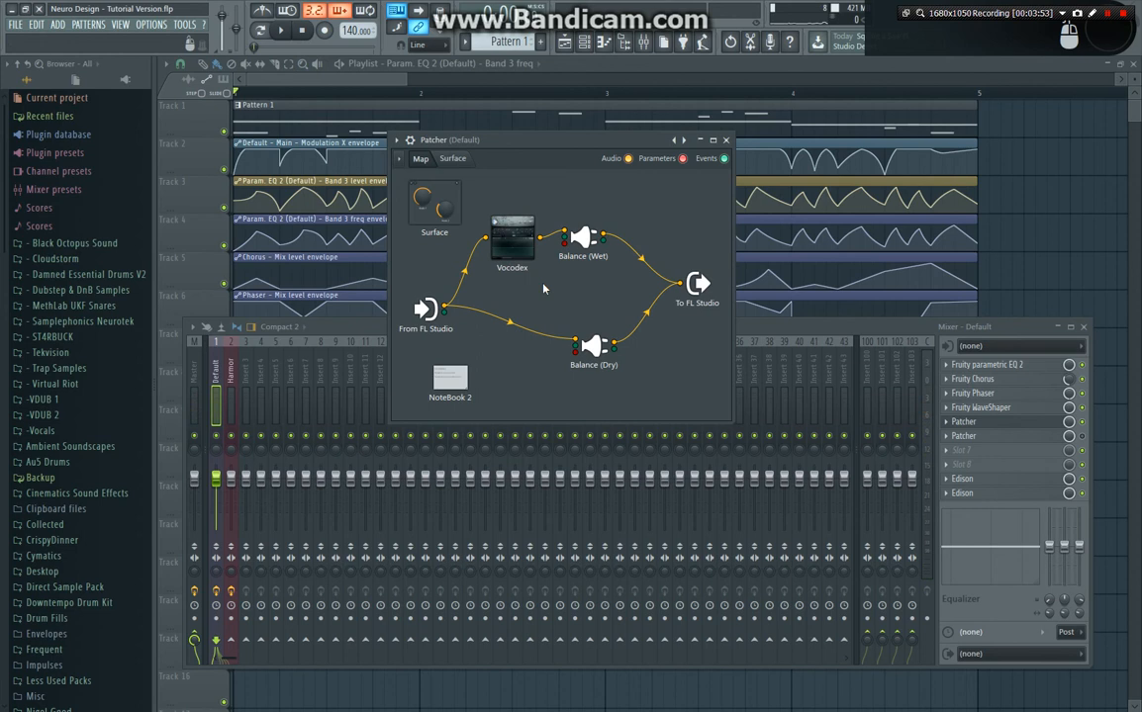
left_click(460, 371)
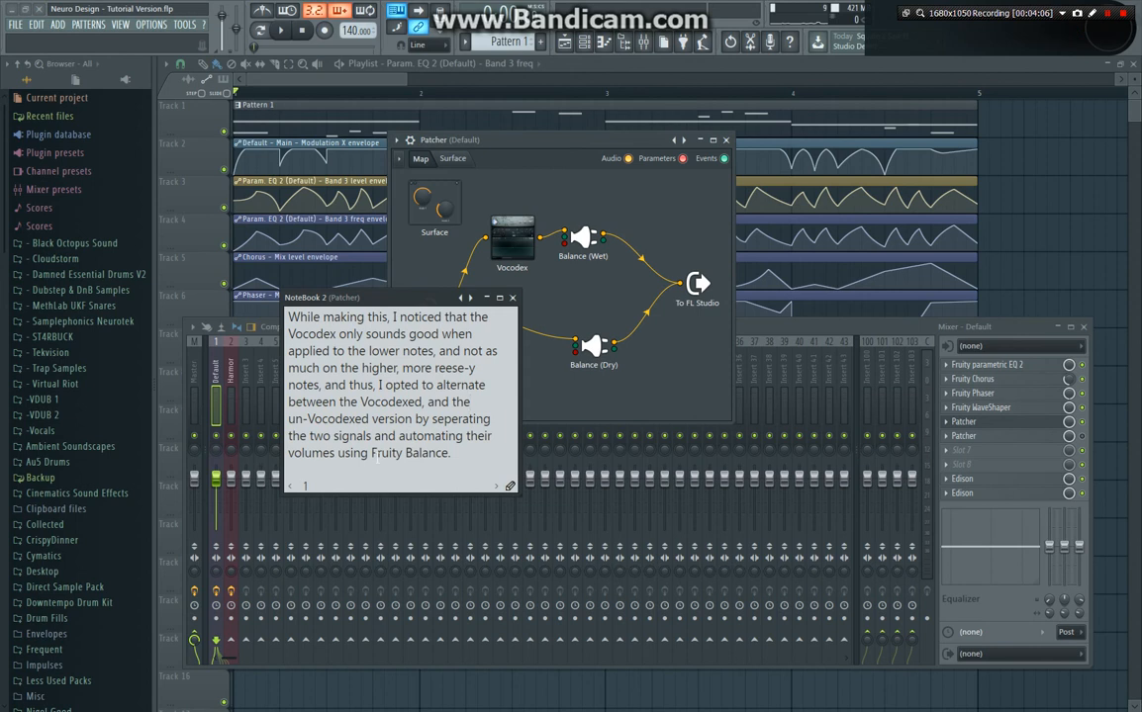
left_click(513, 297)
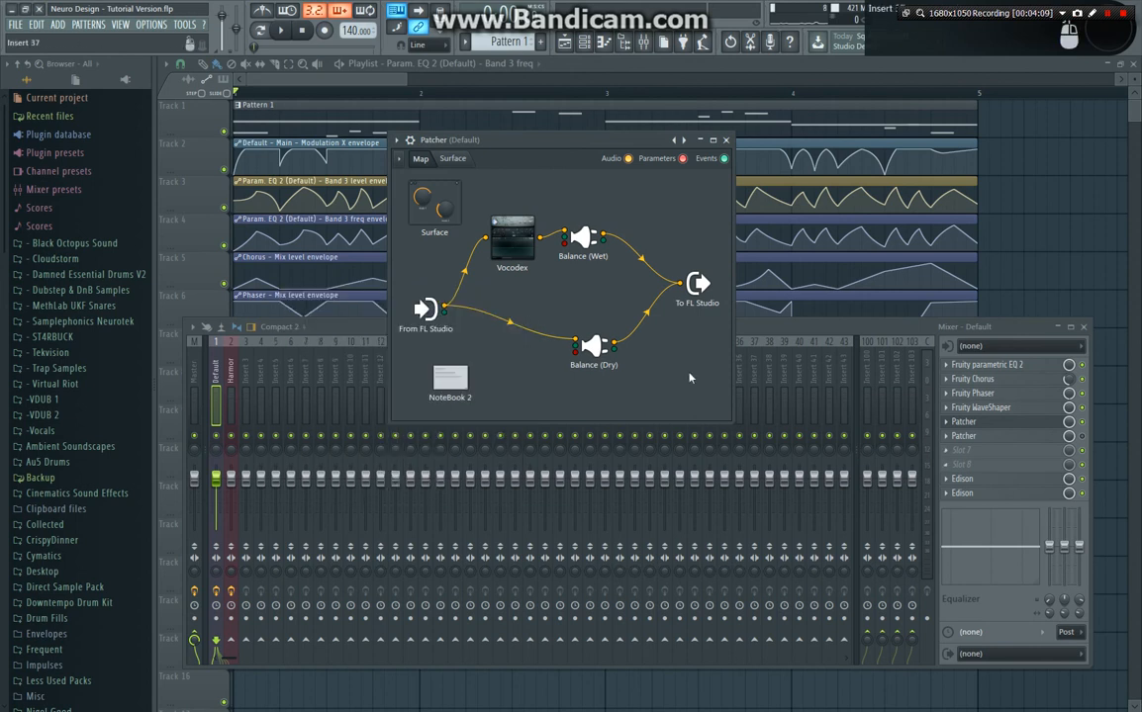
Open Vocodex in the Patcher and review its envelopes from Band gain multiplier and Band distribution to Modulator pitch shift.
double_click(528, 259)
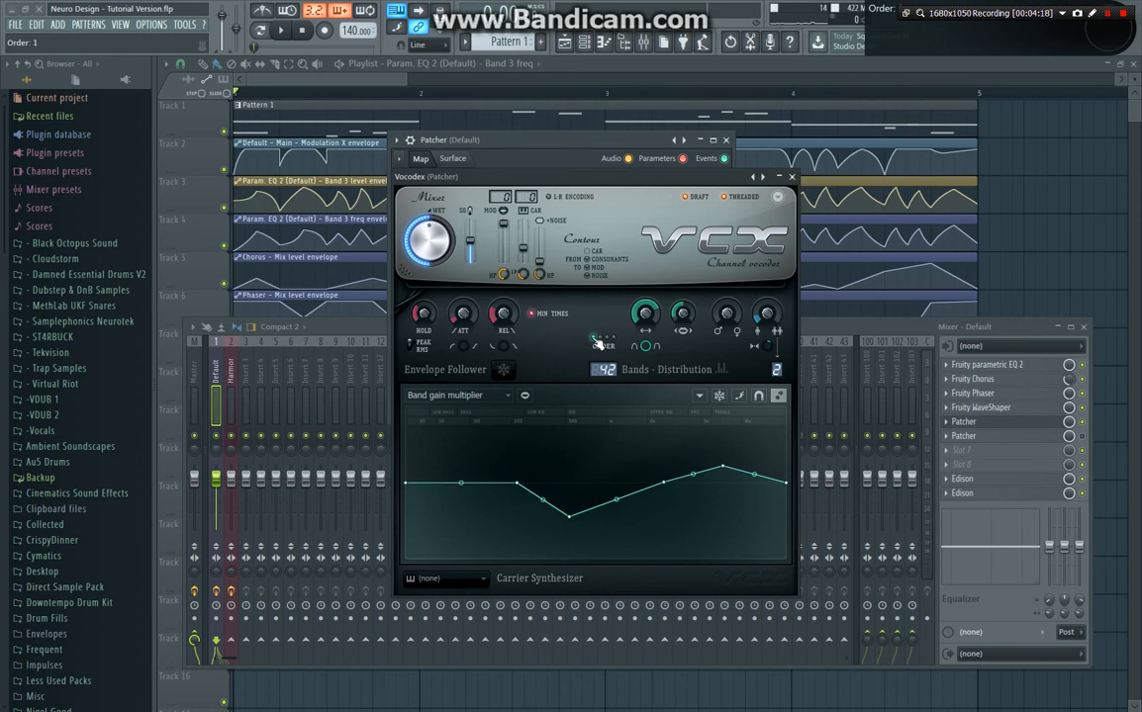
left_click(504, 395)
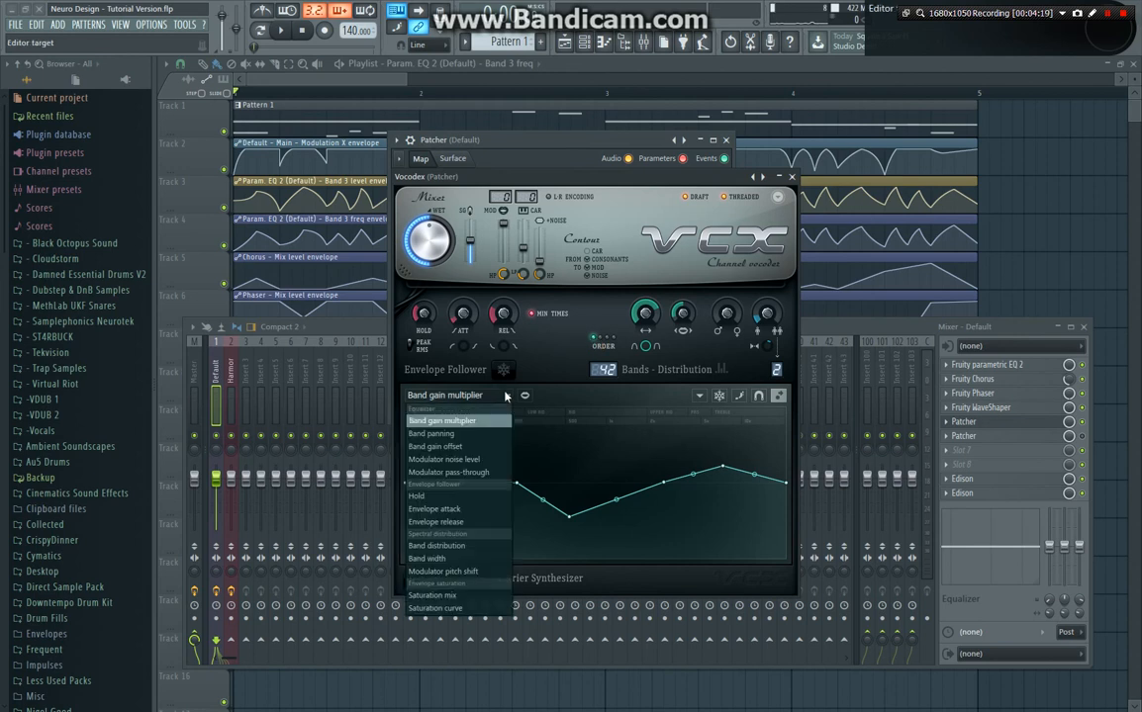
left_click(443, 545)
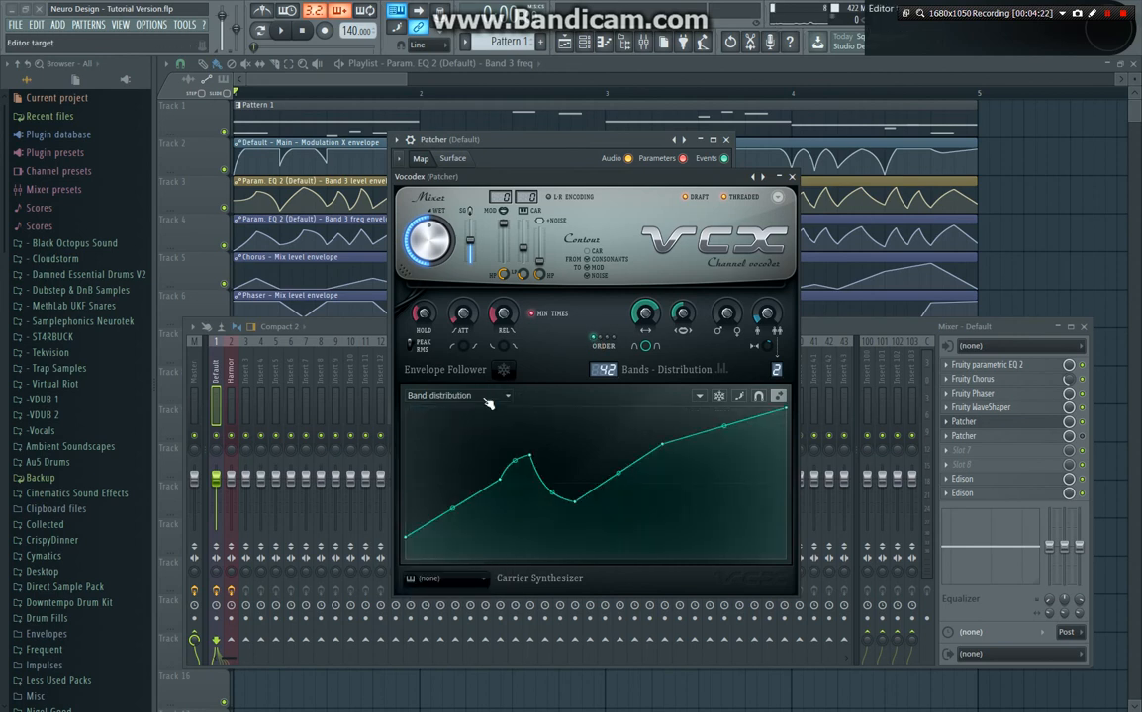
scroll(488, 400, "down", 1)
scroll(488, 403, "down", 1)
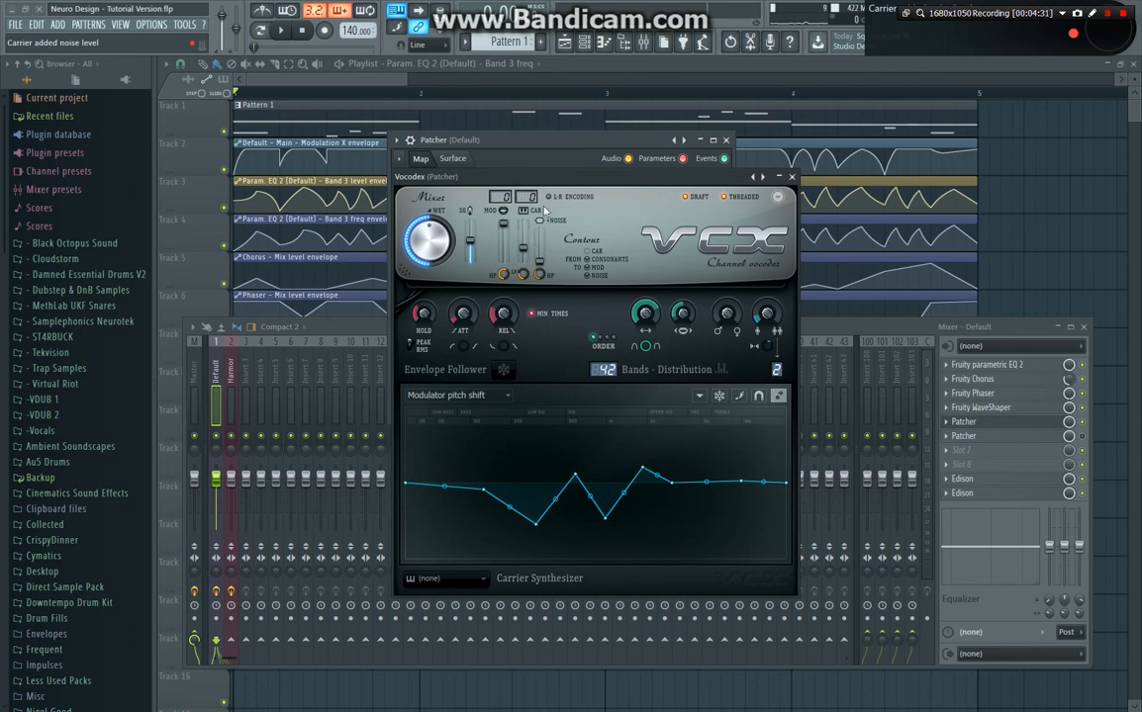
Move the Patcher aside, play the arrangement with Vocodex open to watch its bands, and close both plugin windows.
left_click_drag(554, 139, 257, 183)
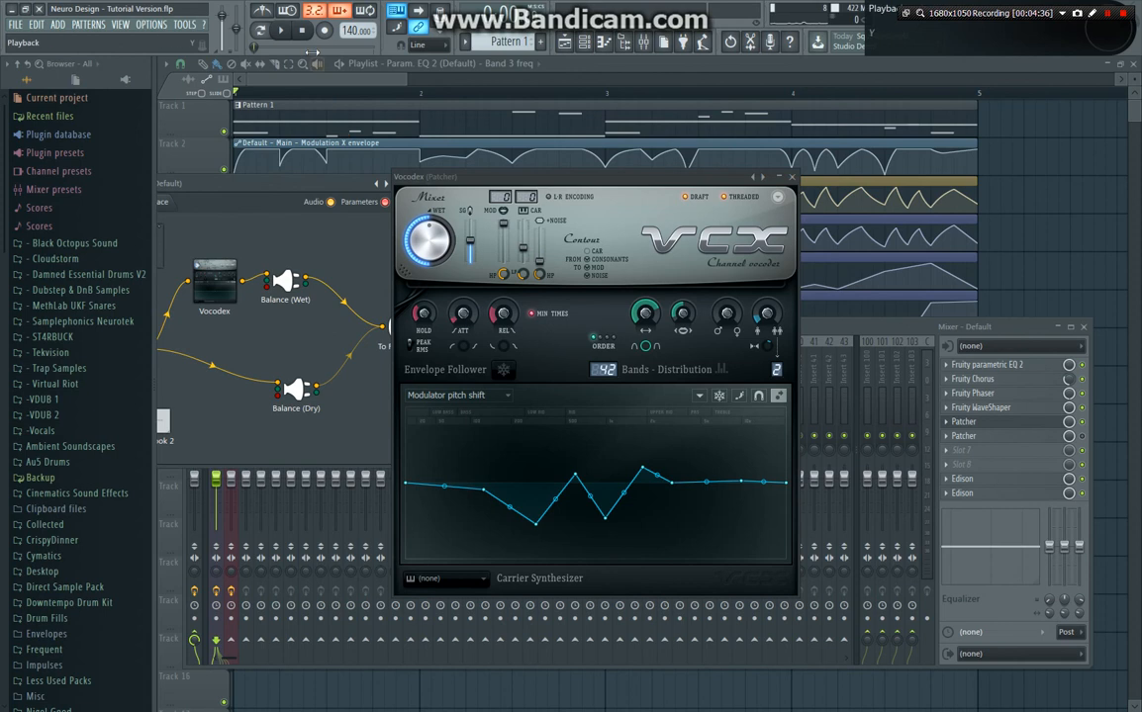
key("space")
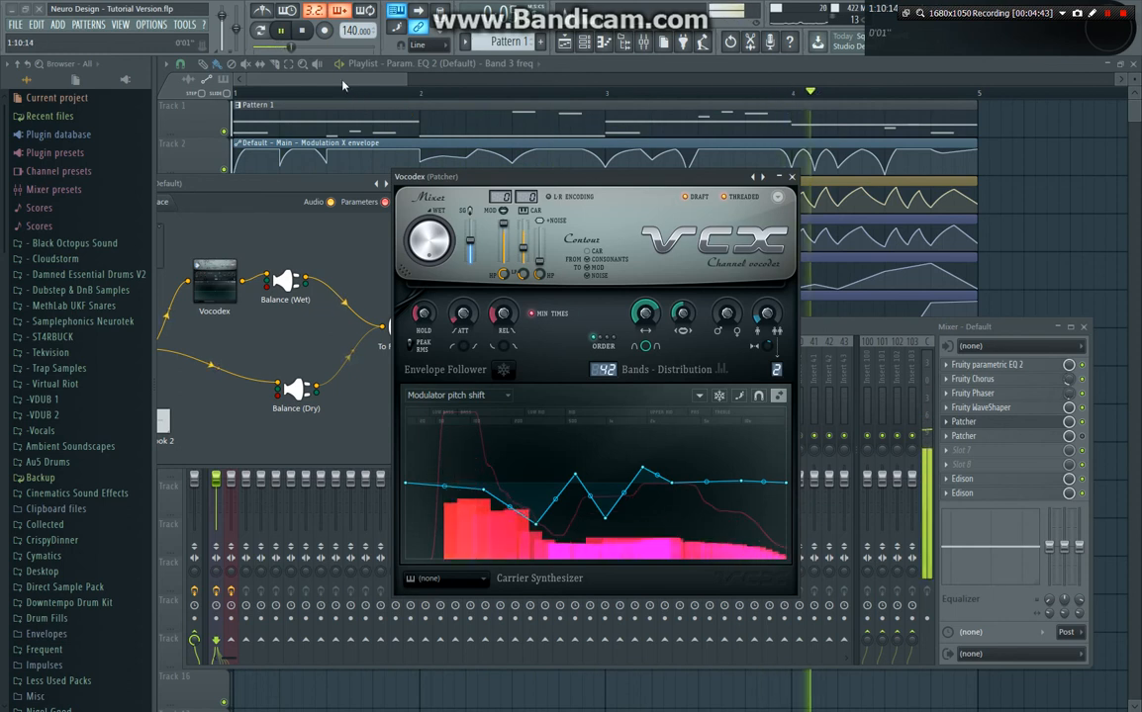
left_click(315, 33)
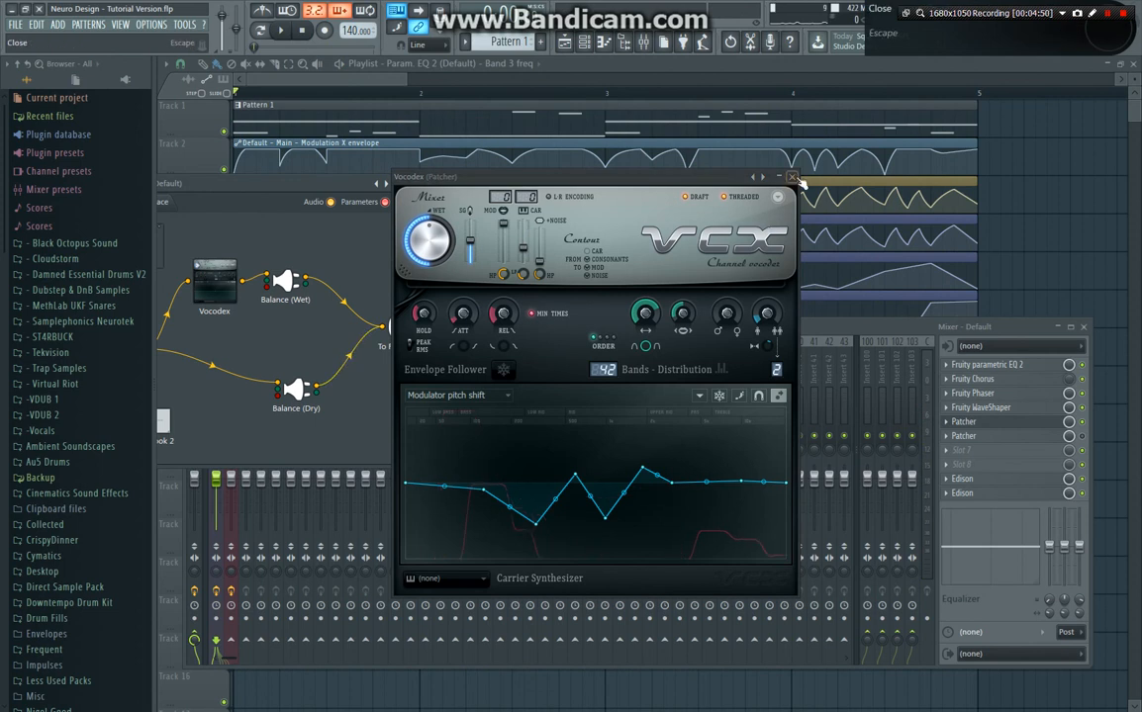
left_click(791, 176)
left_click(427, 183)
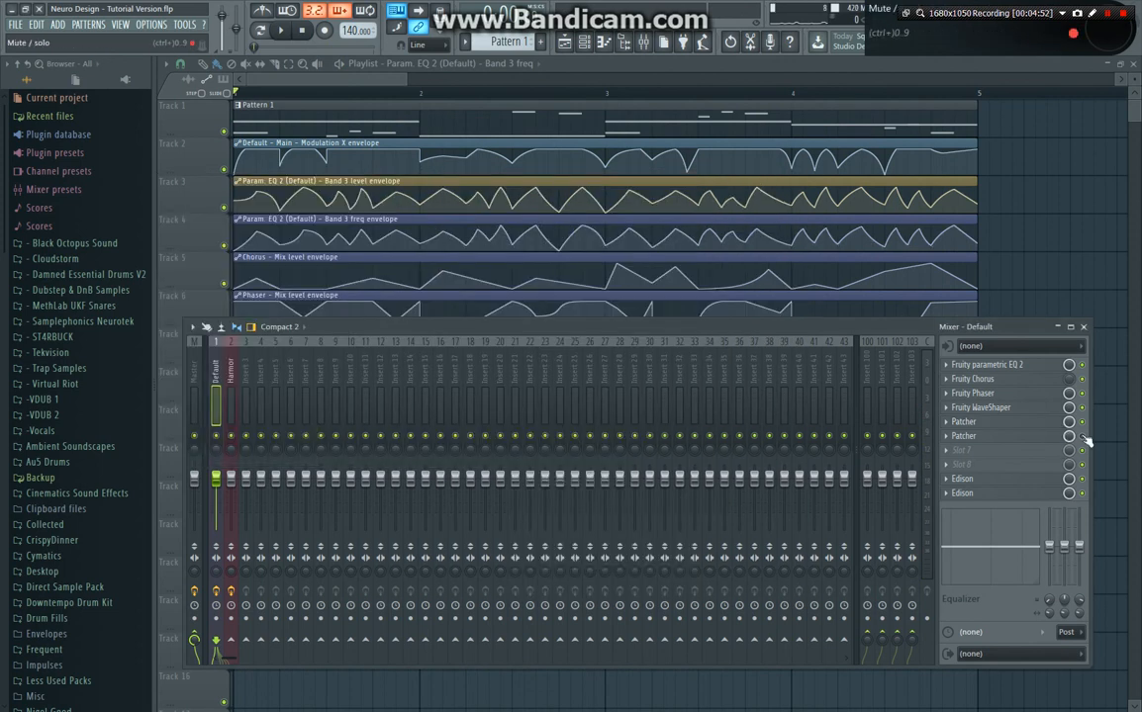
Enable and open the second Patcher on the Default track, and shift the lower-path Fruity Parametric EQ 2 module slightly.
left_click(1046, 441)
left_click_drag(436, 144, 579, 170)
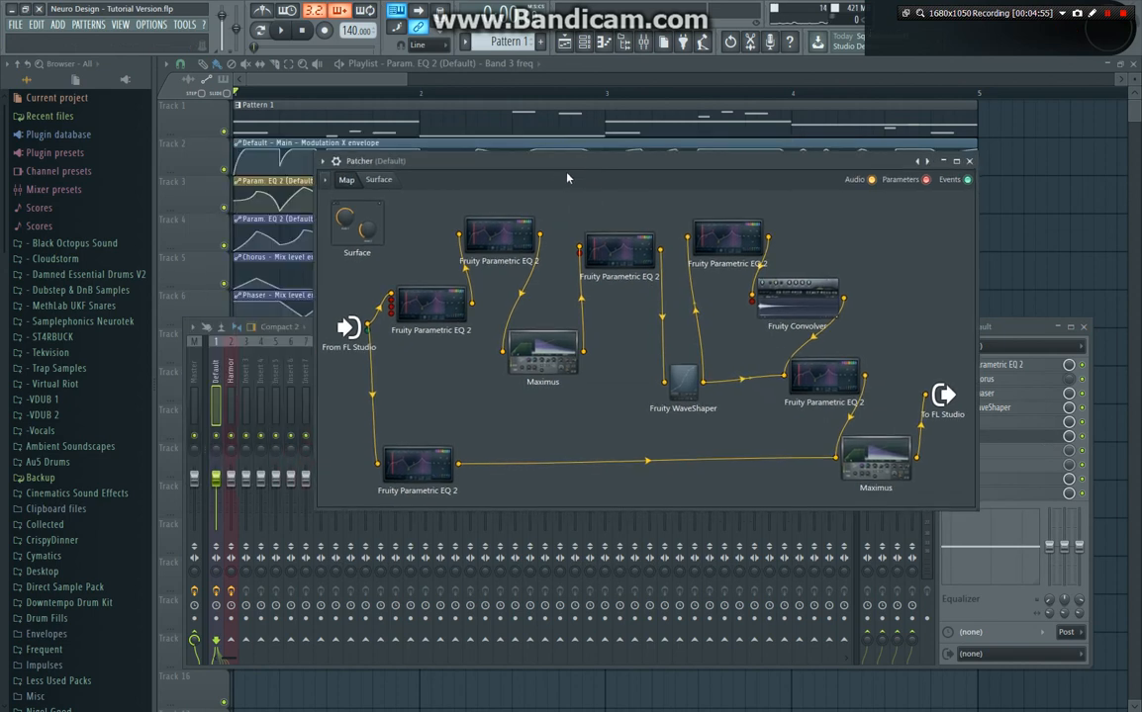
mouse_move(420, 473)
left_mouse_down()
mouse_move(426, 448)
mouse_move(413, 471)
left_mouse_up()
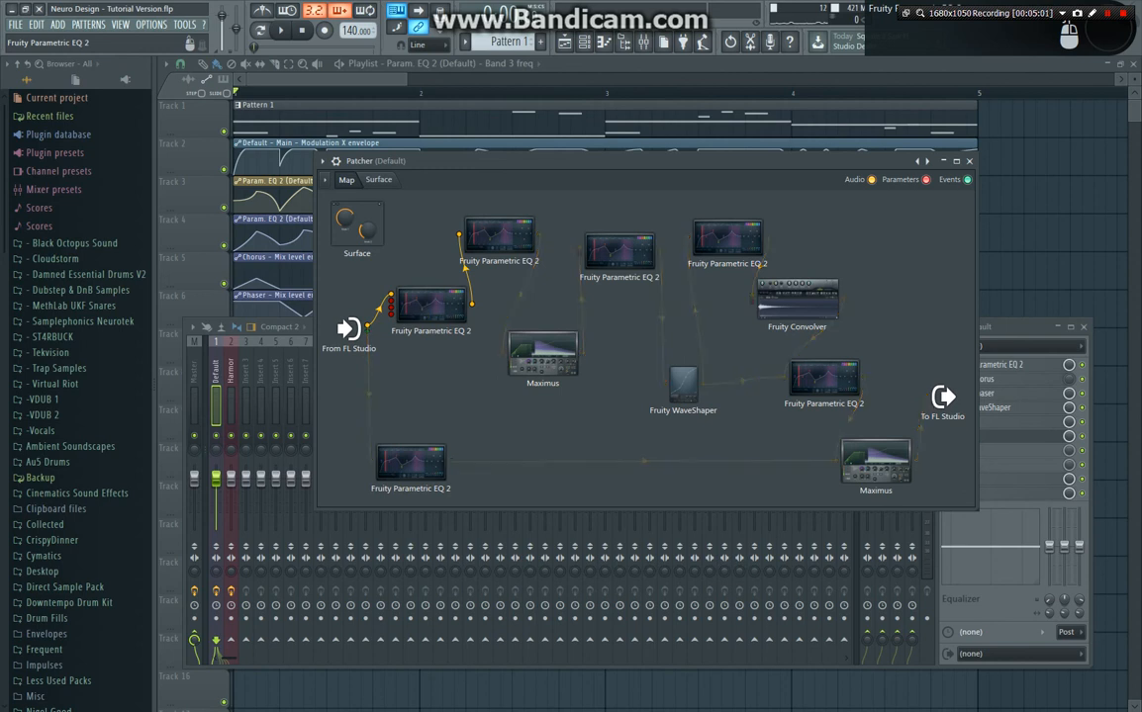
Open the upper path's first Fruity Parametric EQ 2 in the Patcher and play the arrangement to watch its bands move.
double_click(450, 309)
left_click_drag(481, 299, 498, 288)
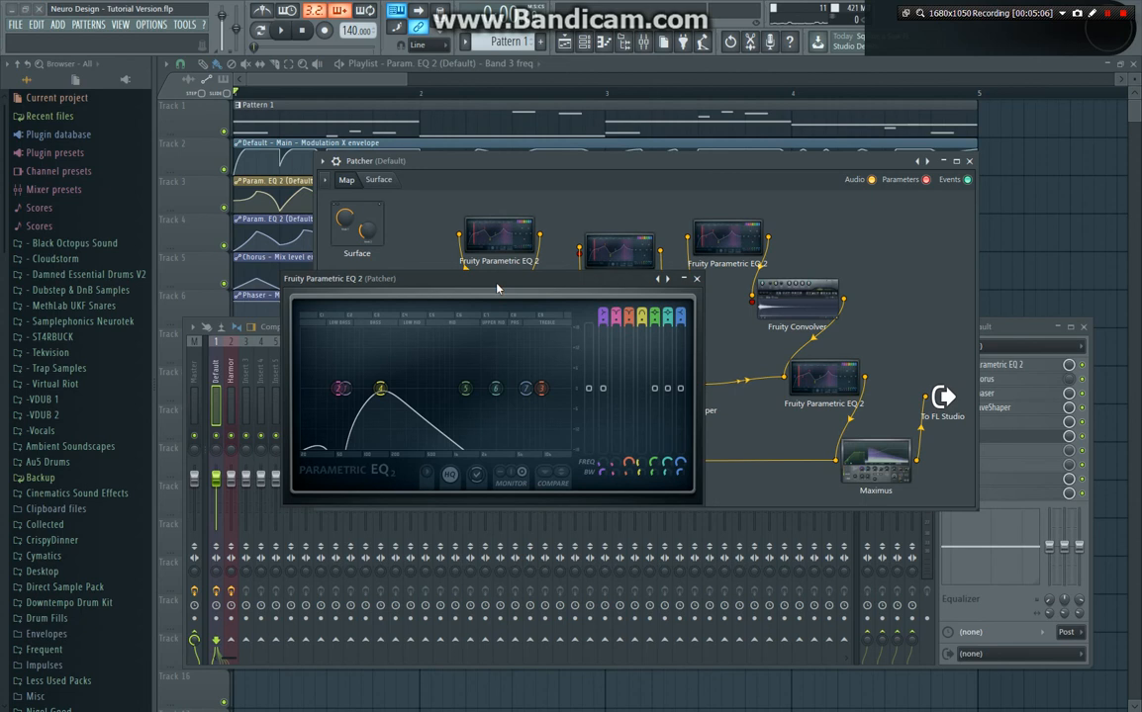
left_click(283, 31)
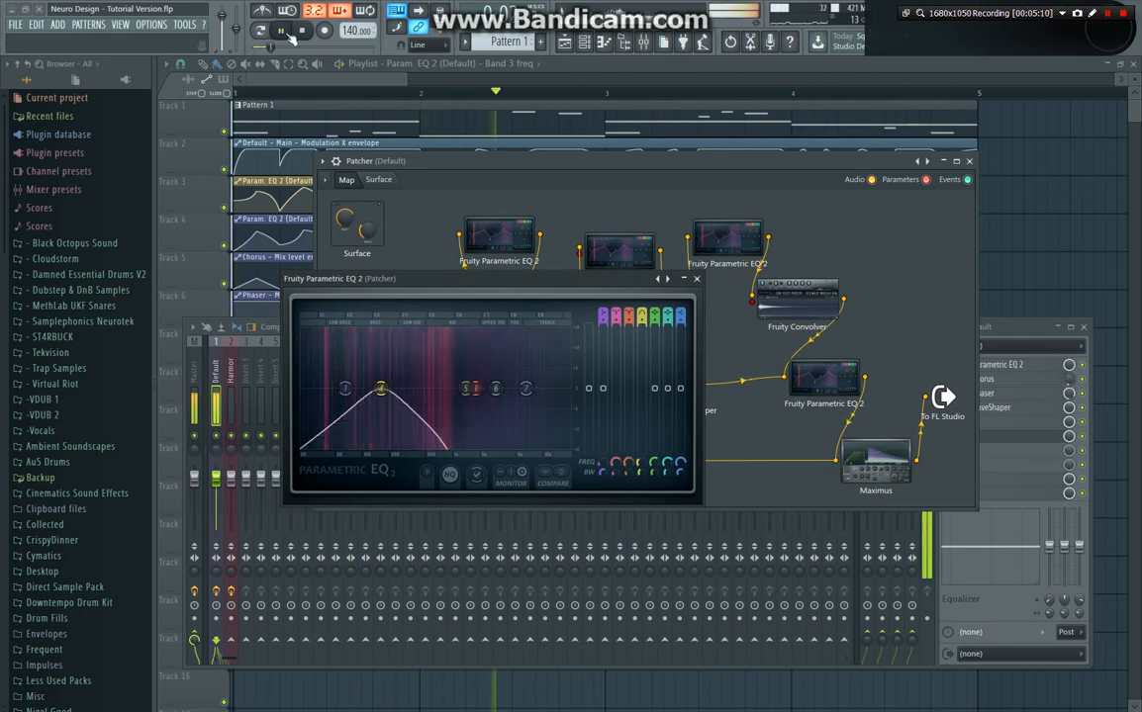
left_click(303, 31)
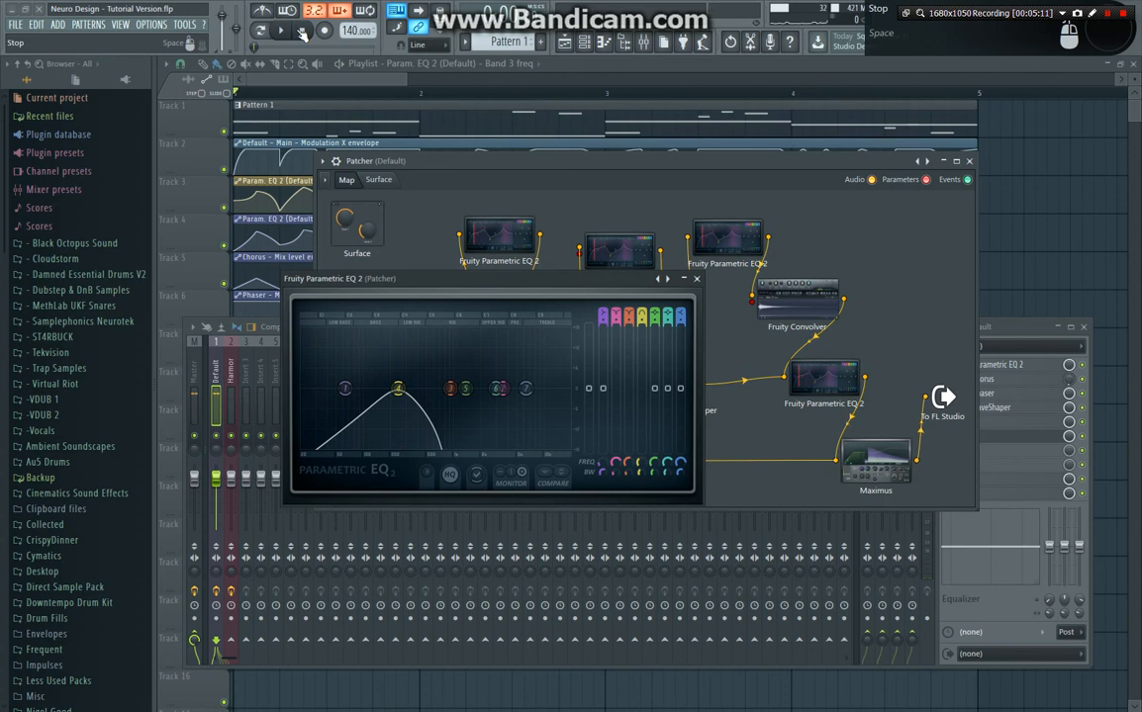
left_click(696, 279)
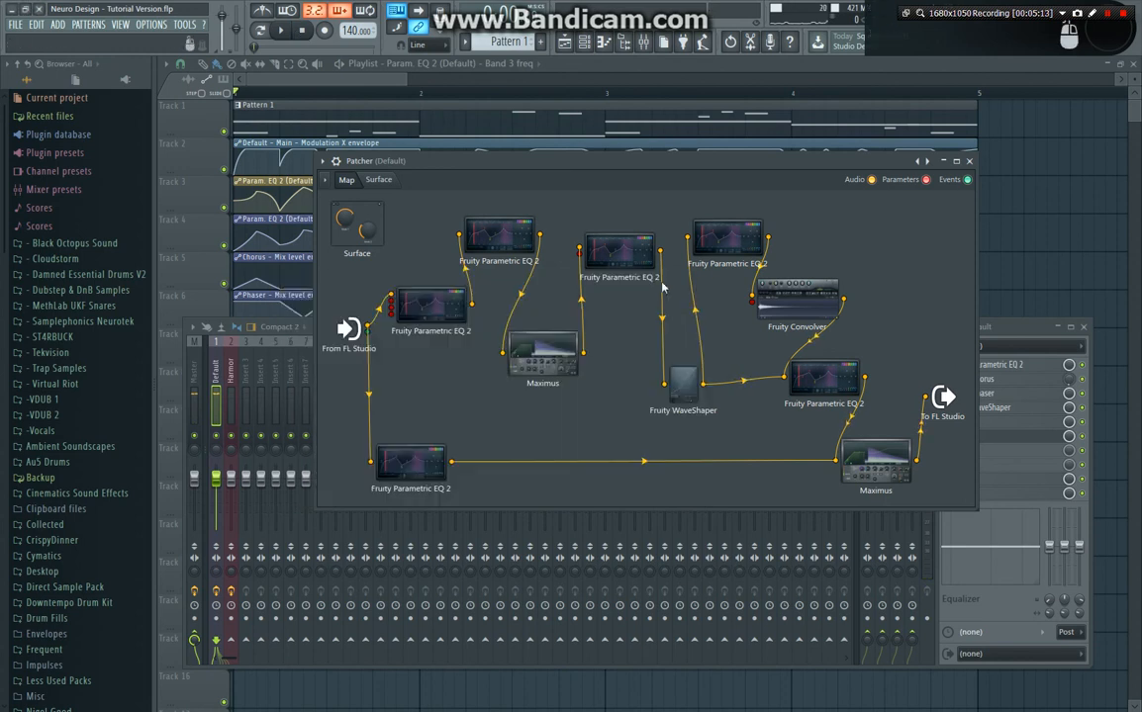
Inspect the curve of the upper path's second Fruity Parametric EQ 2, placed just before Maximus.
left_click(514, 243)
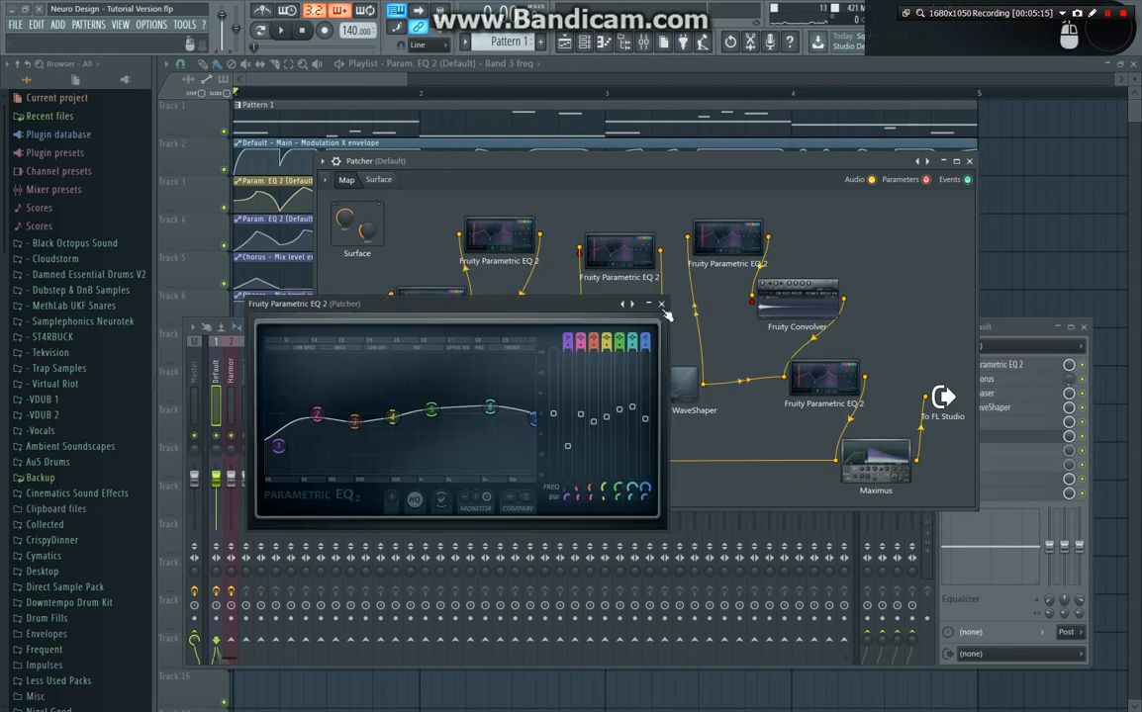
left_click(662, 305)
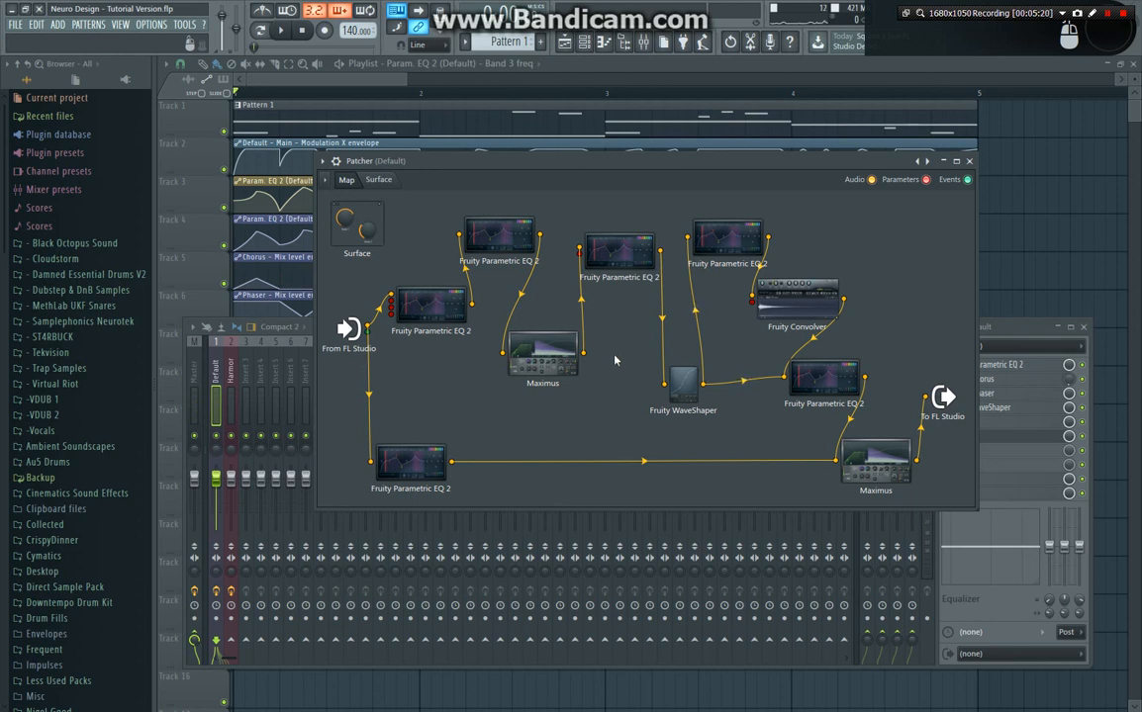
Open the Patcher's first Maximus and examine its time controls alongside the Master track's note on using Maximus as a multiband waveshaper.
left_click(549, 364)
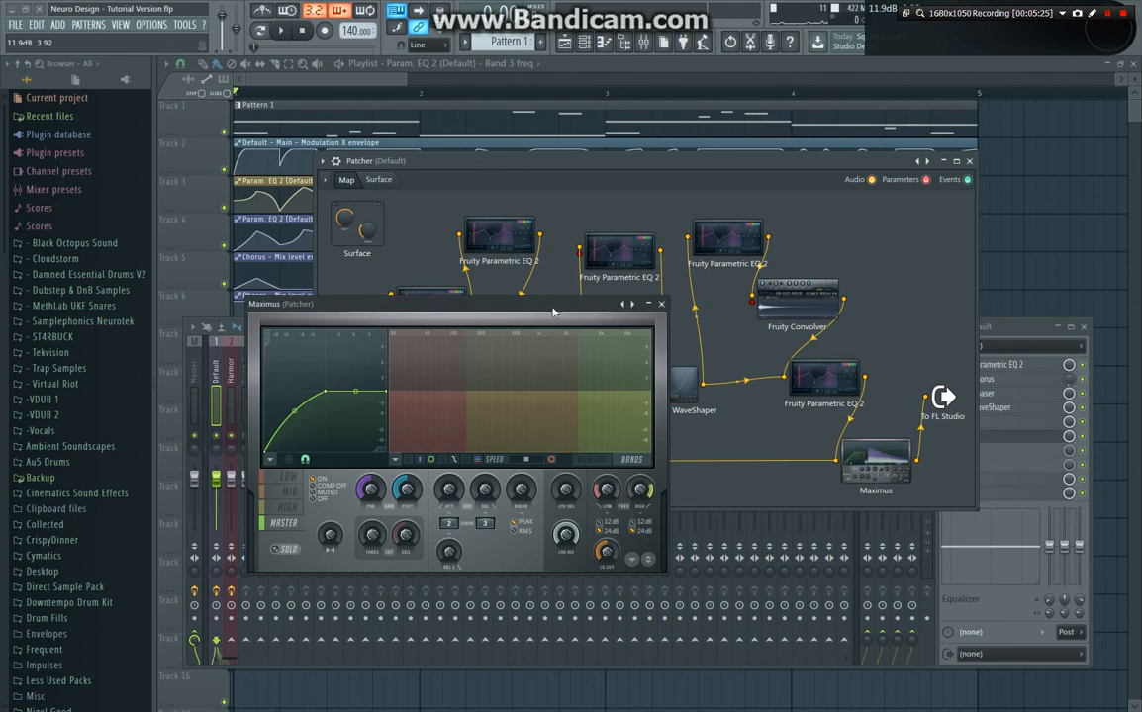
left_click_drag(552, 307, 791, 267)
left_click(198, 382)
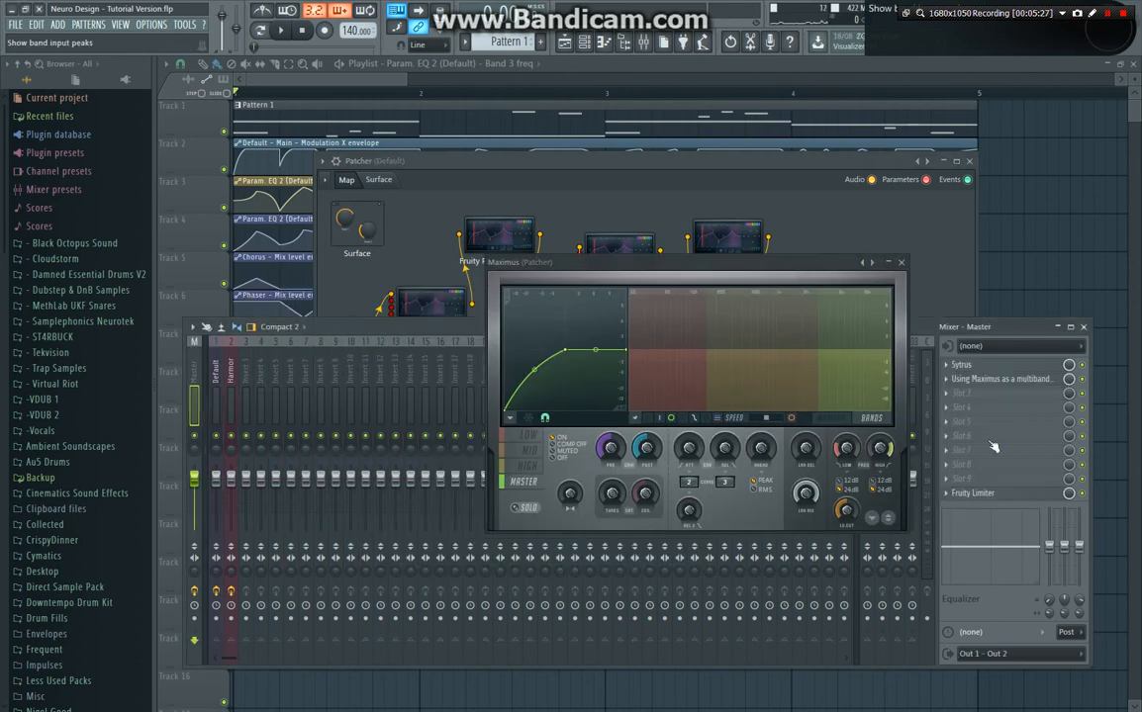
left_click(999, 381)
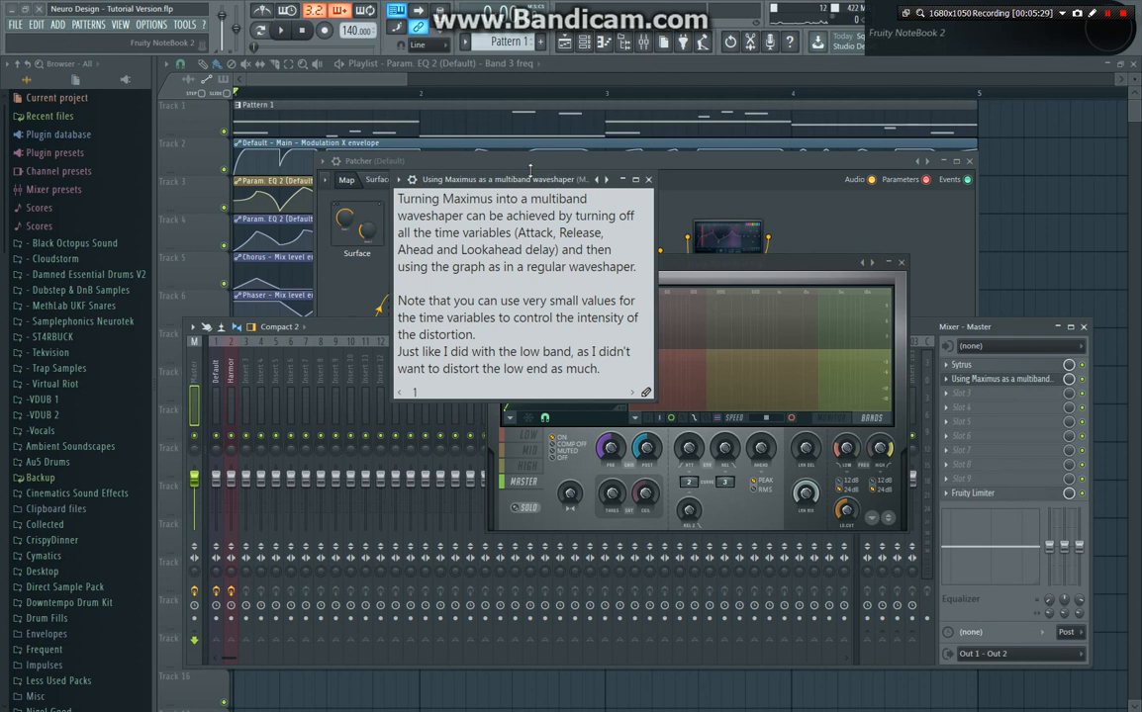
left_click_drag(523, 185, 321, 151)
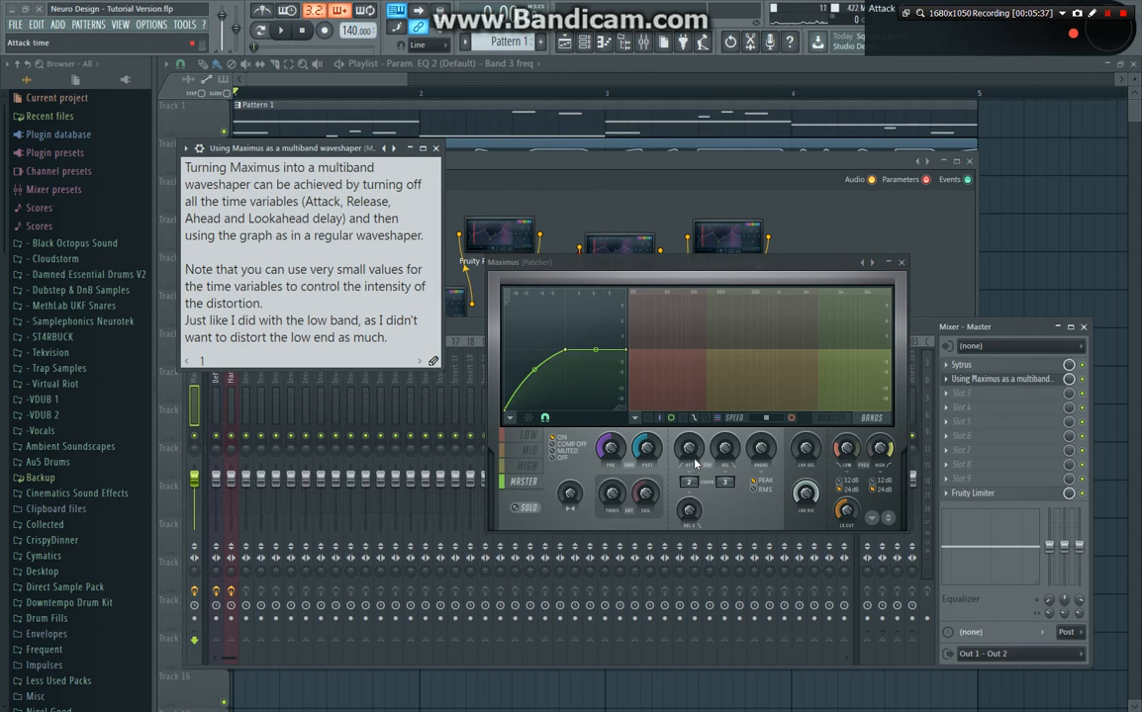
left_click_drag(689, 448, 805, 450)
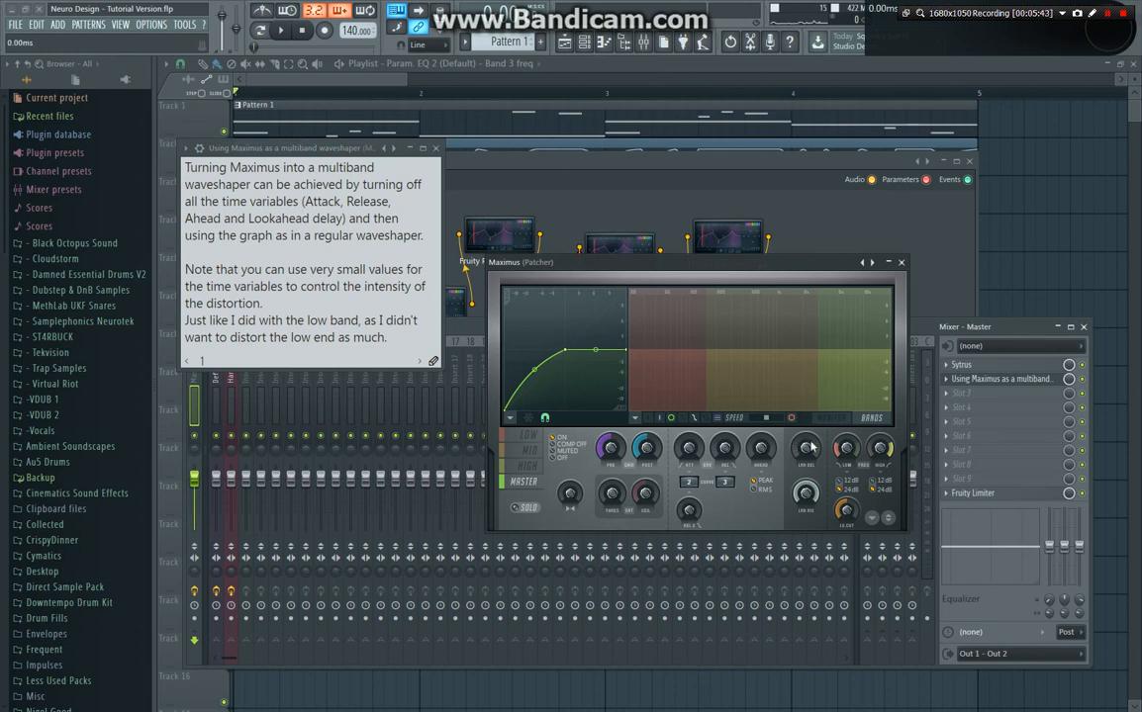
Compare the low, mid and master band curves in the Patcher's first Maximus, and close it along with the waveshaper note.
left_click(535, 451)
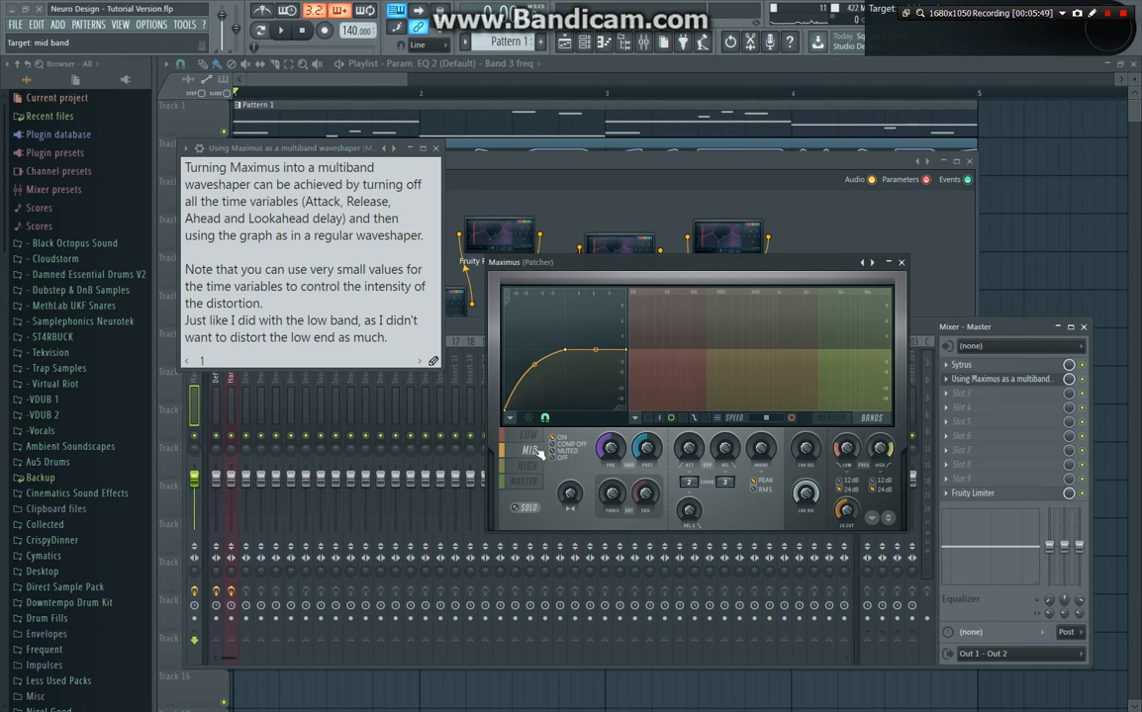
left_click(527, 435)
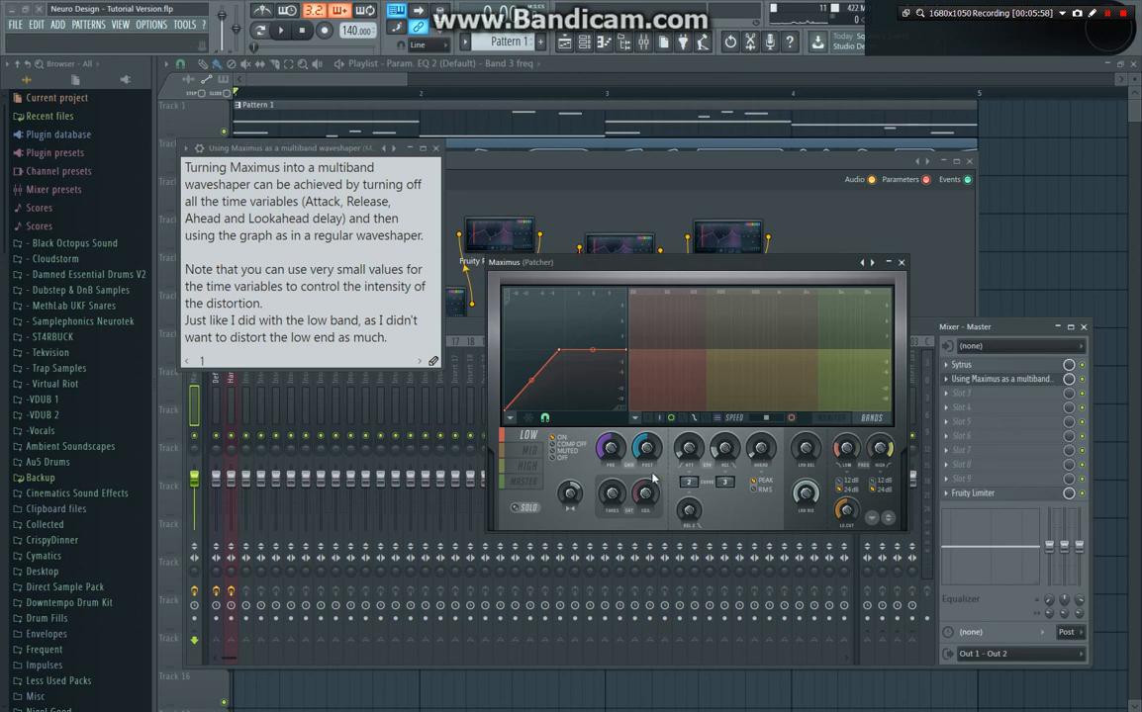
left_click(529, 450)
left_click(525, 482)
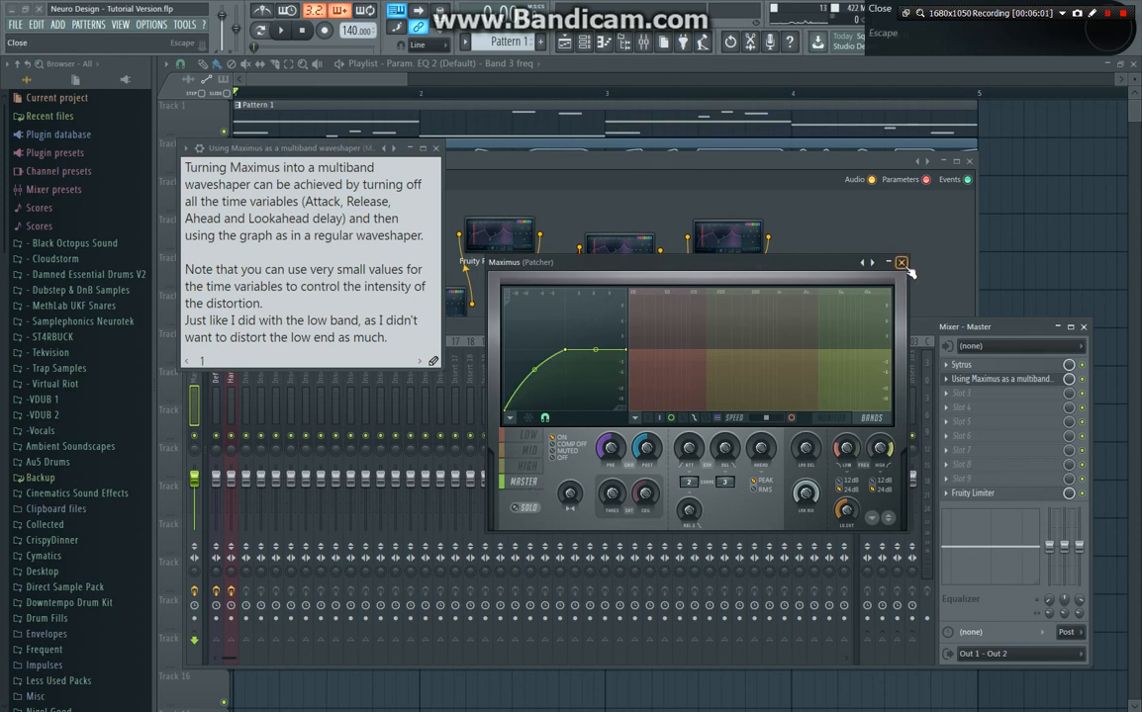
left_click(902, 263)
left_click(437, 148)
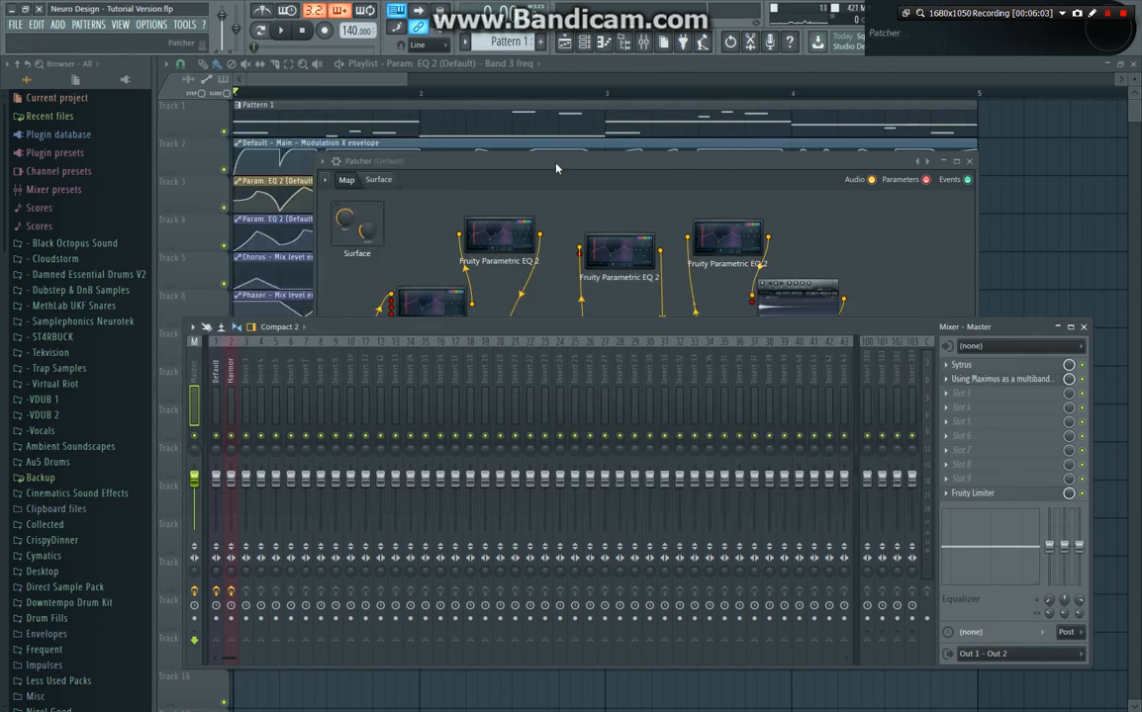
Bring the Default track's Patcher to the front and inspect the Fruity Parametric EQ 2 placed just after the first Maximus.
left_click_drag(556, 164, 562, 153)
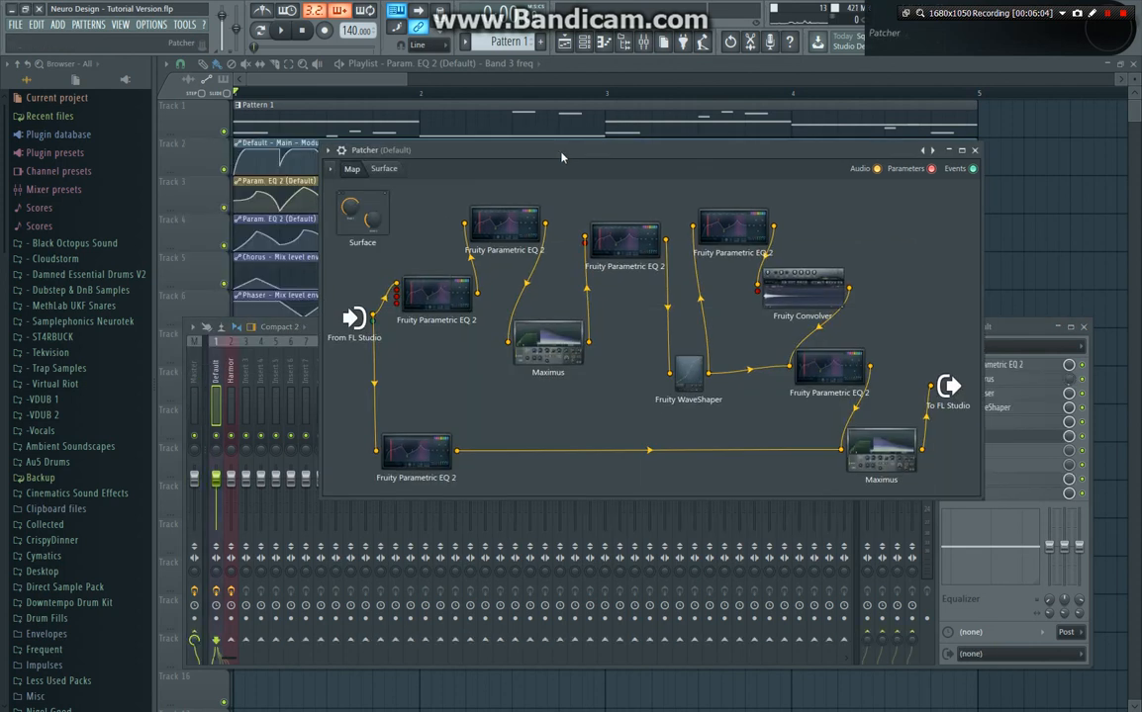
left_click(629, 242)
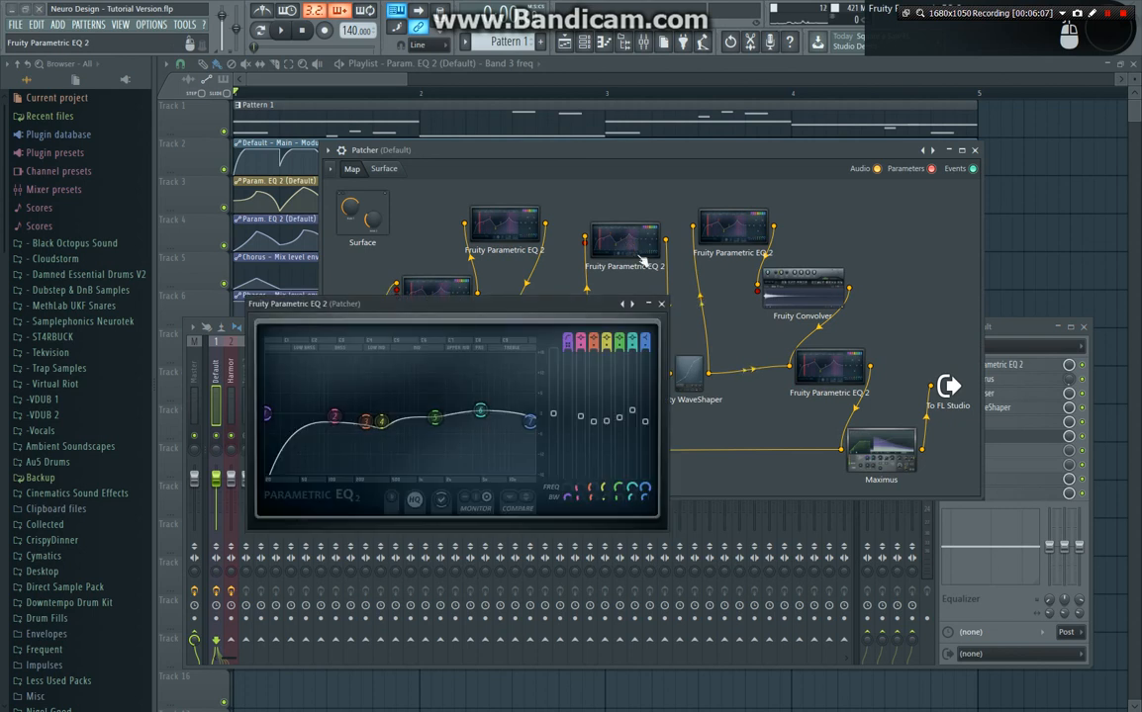
left_click(661, 304)
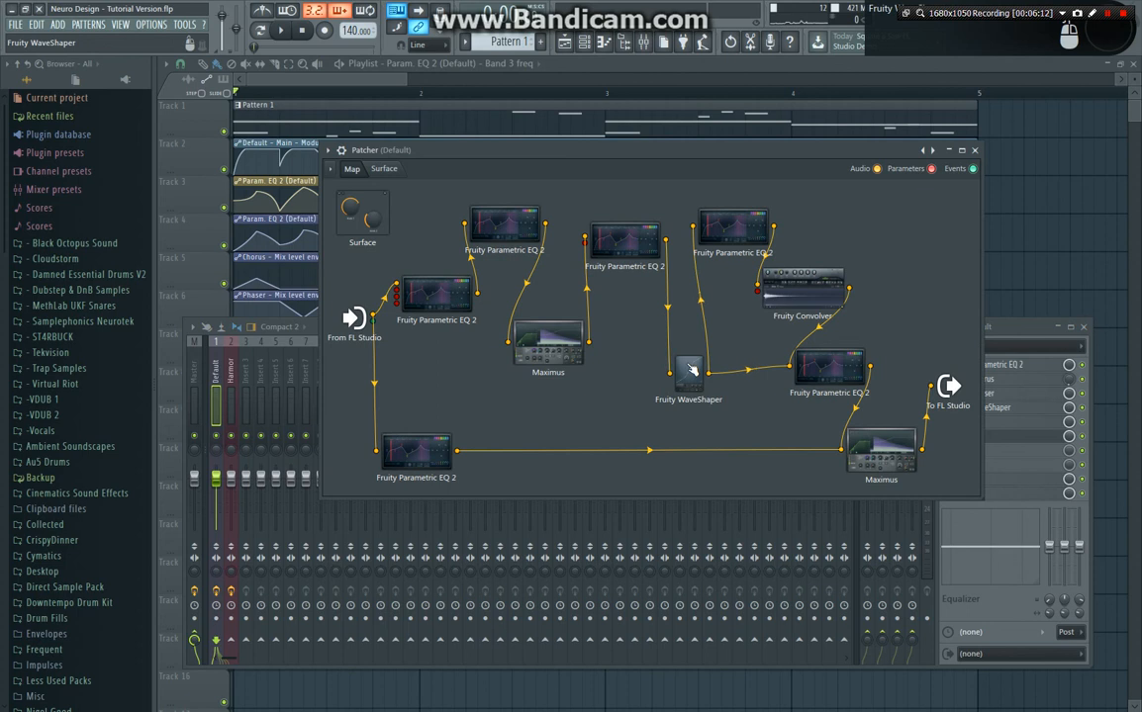
Inspect the distortion curve and settings of the Patcher's Fruity WaveShaper.
left_click(695, 377)
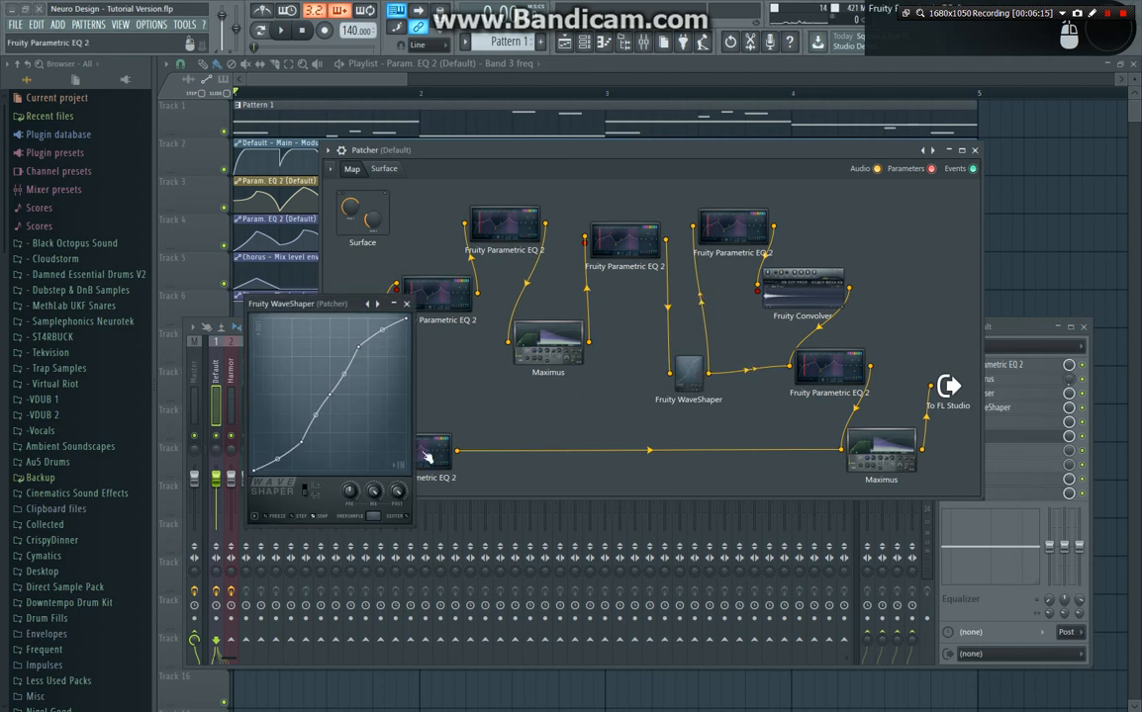
left_click(307, 490)
left_click(316, 494)
left_click(319, 498)
left_click(317, 499)
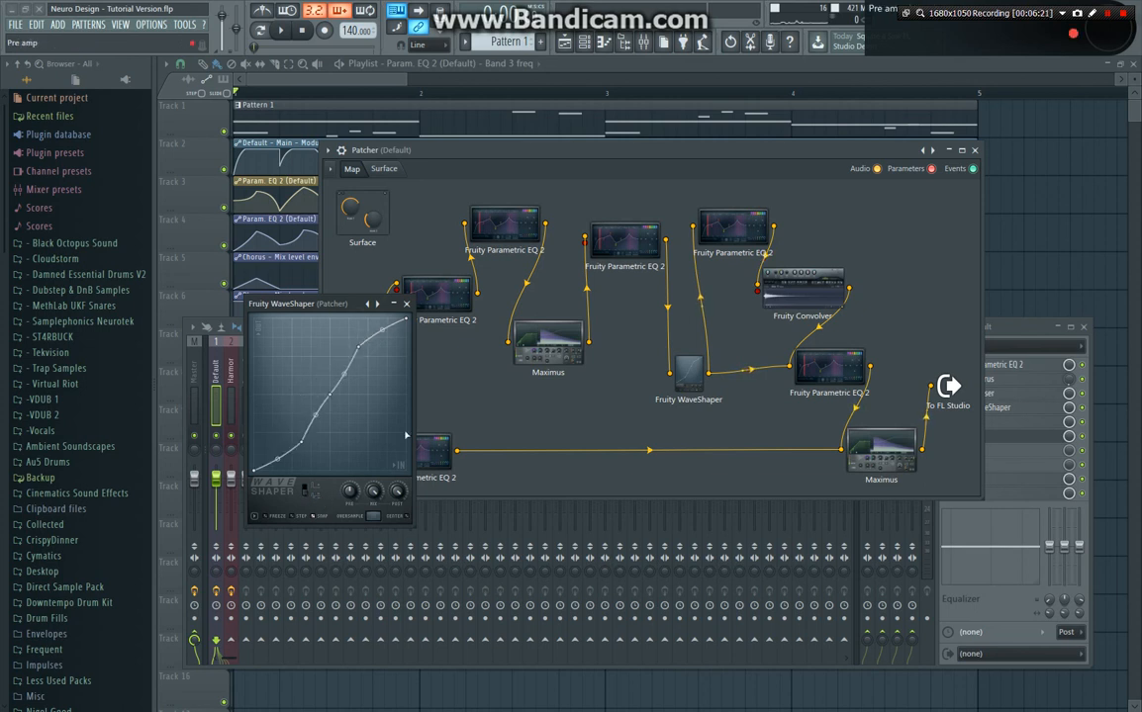
left_click(407, 304)
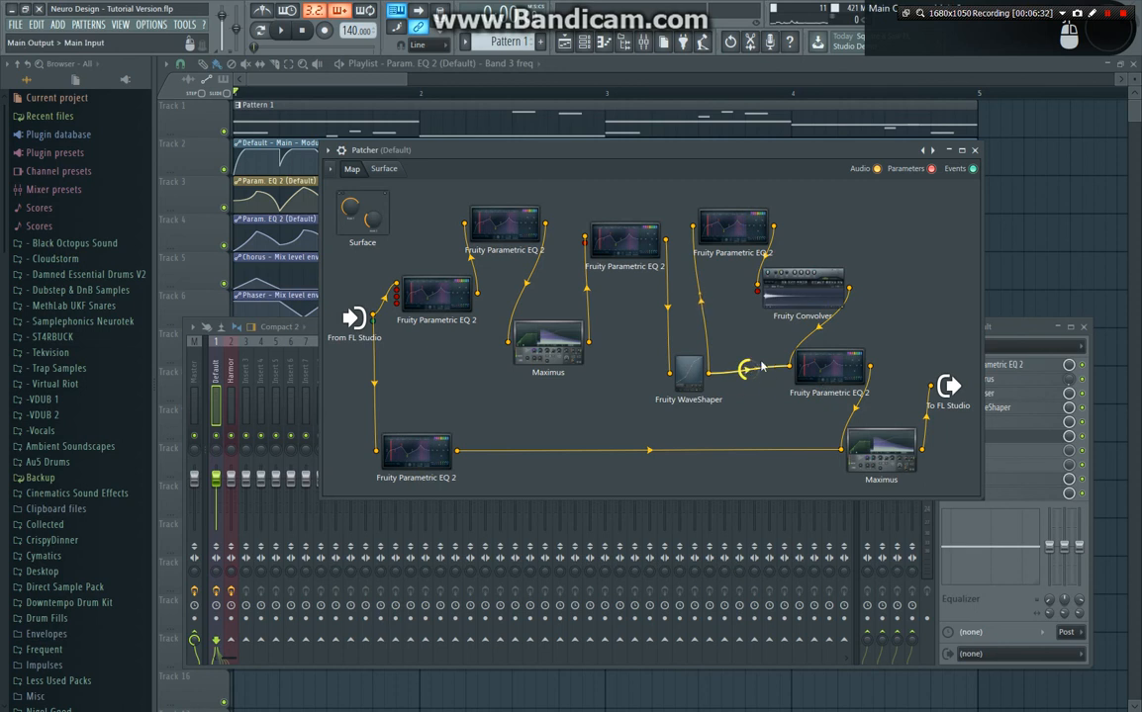
Inspect the Fruity Convolver impulse and the two Fruity Parametric EQ 2 modules that feed the final Maximus.
left_click(811, 288)
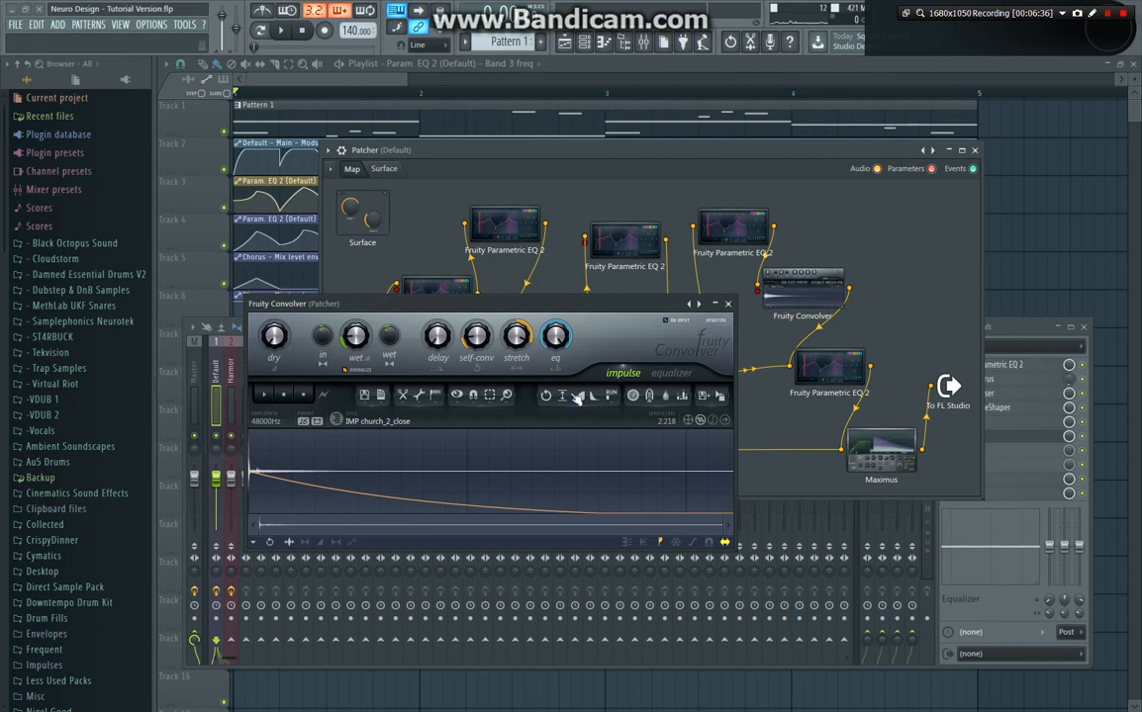
left_click(728, 305)
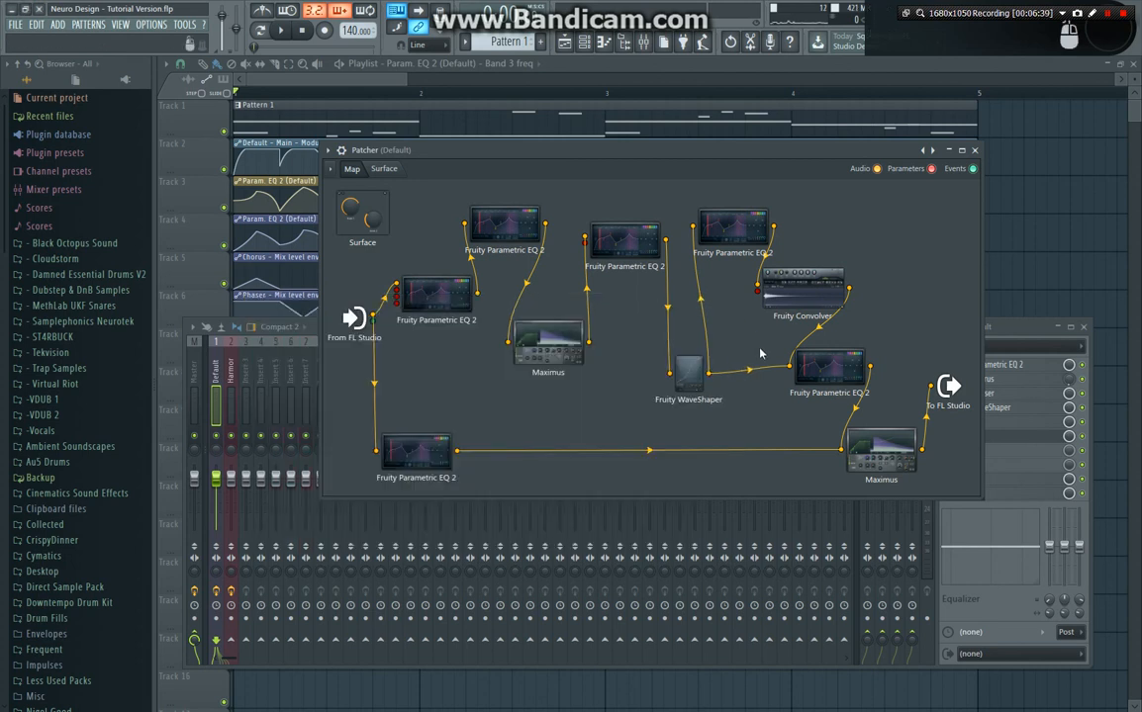
left_click(819, 374)
left_click(662, 304)
left_click(443, 451)
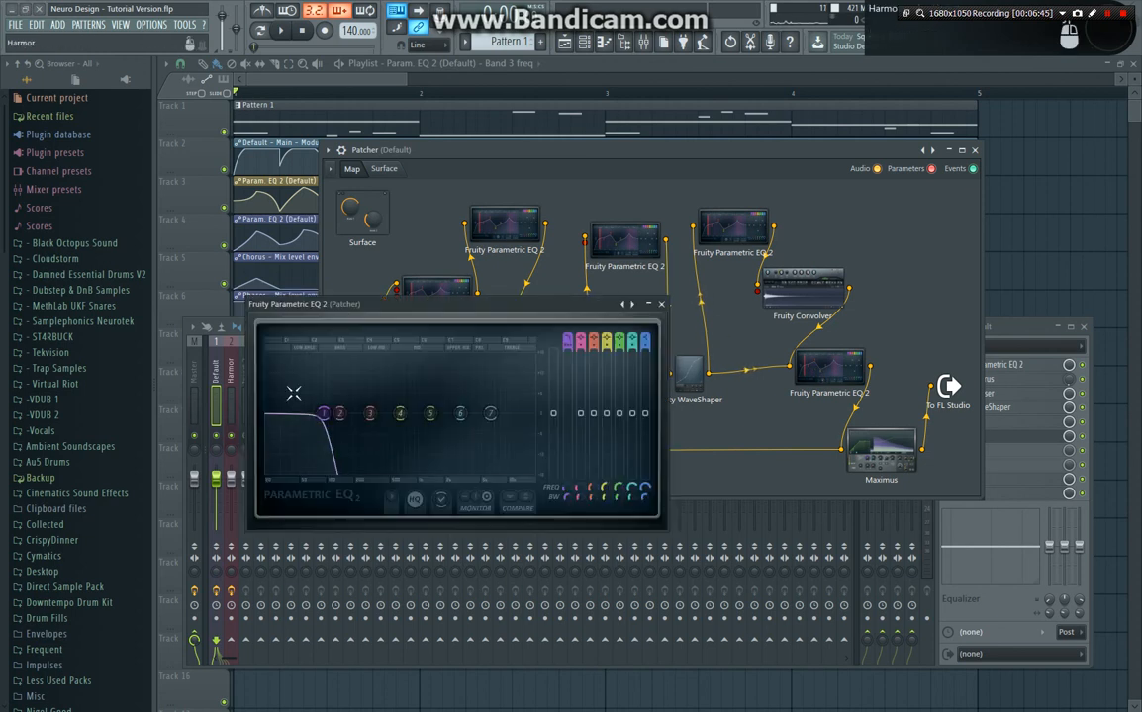
left_click(662, 303)
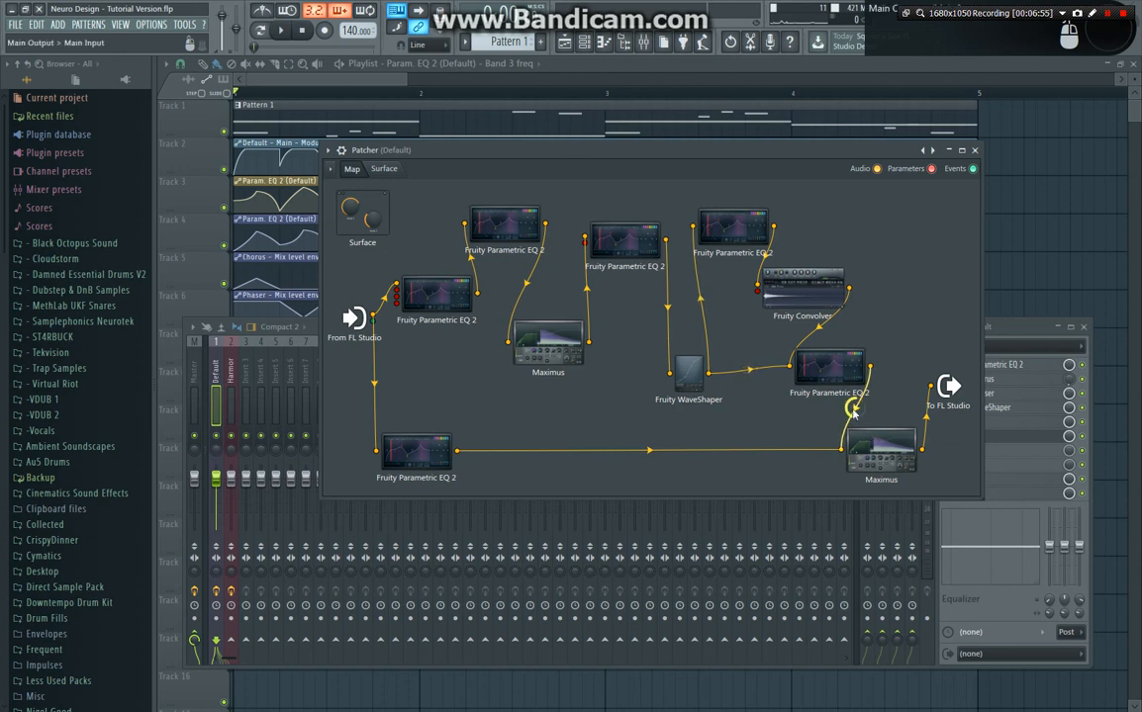
Open the final Maximus in the Patcher and examine its low, mid, high and master band settings.
double_click(882, 452)
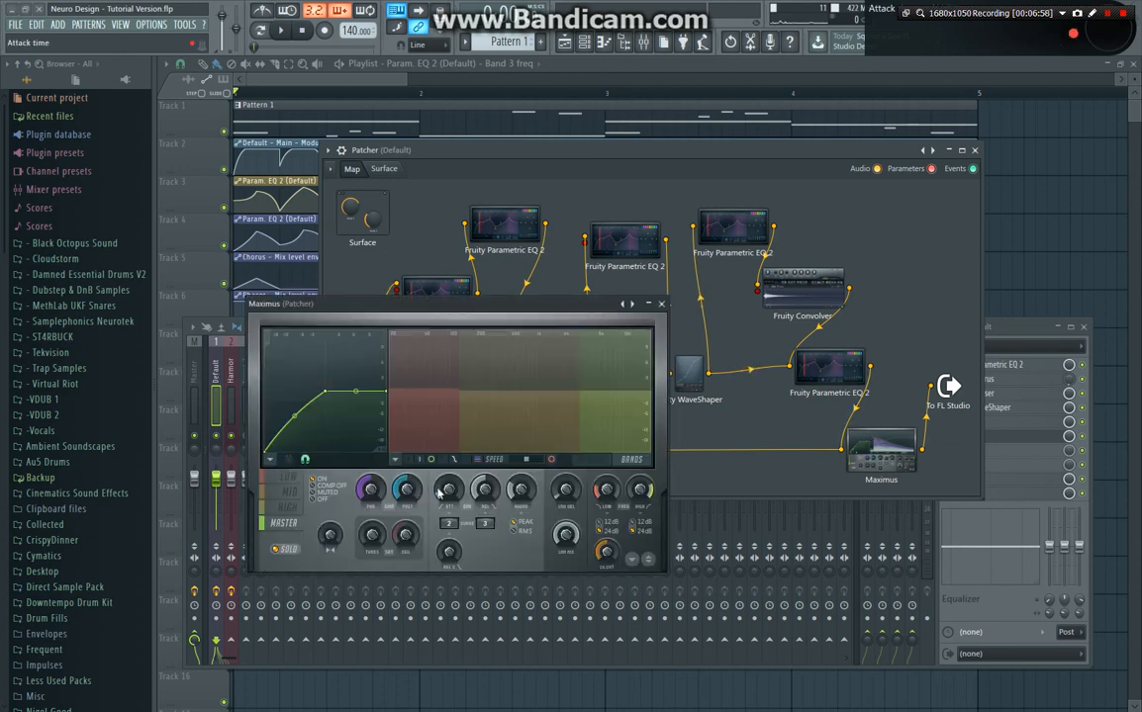
left_click(293, 480)
left_click(295, 493)
left_click(295, 507)
left_click(294, 523)
left_click(295, 507)
mouse_move(299, 511)
left_mouse_down()
mouse_move(298, 480)
mouse_move(295, 523)
left_mouse_up()
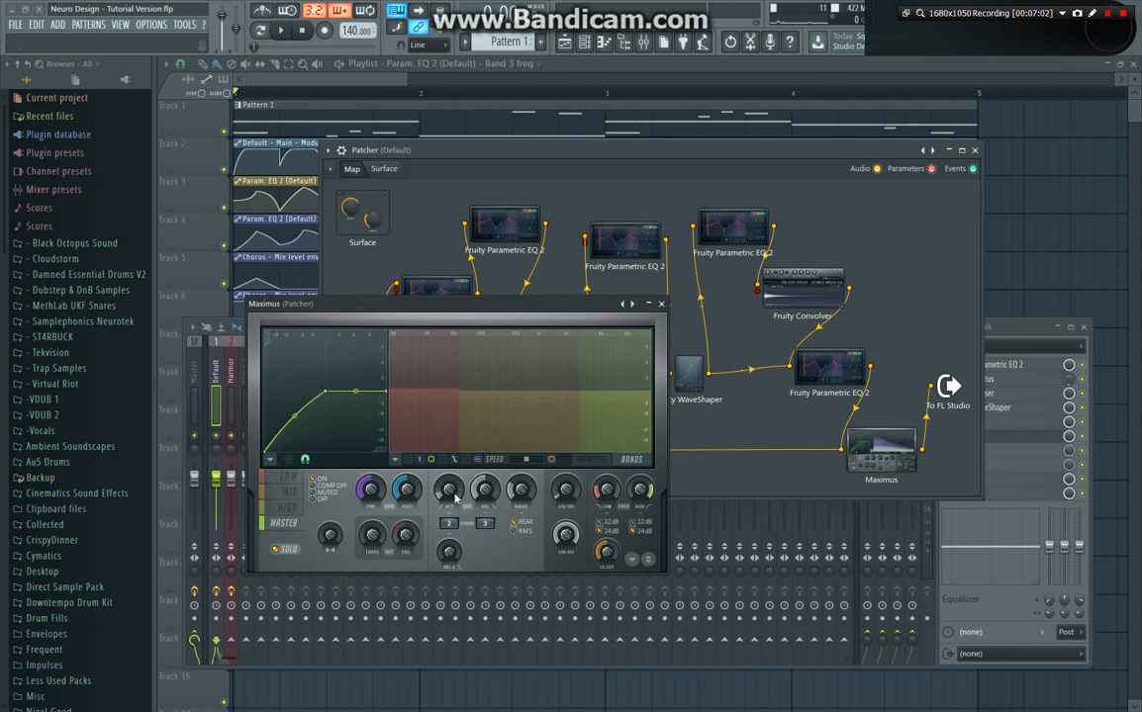
left_click(661, 305)
Close the Patcher and the mixer, and play the Harmor section with Pattern 3 from bar 7.
left_click(975, 150)
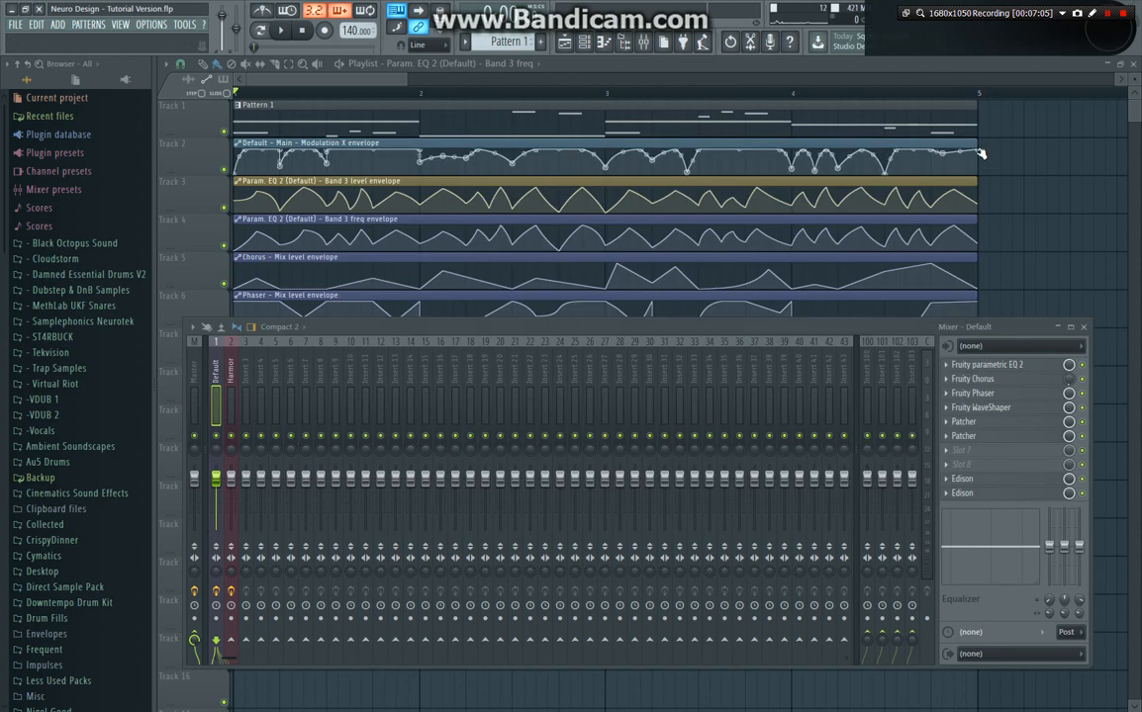
left_click(1081, 327)
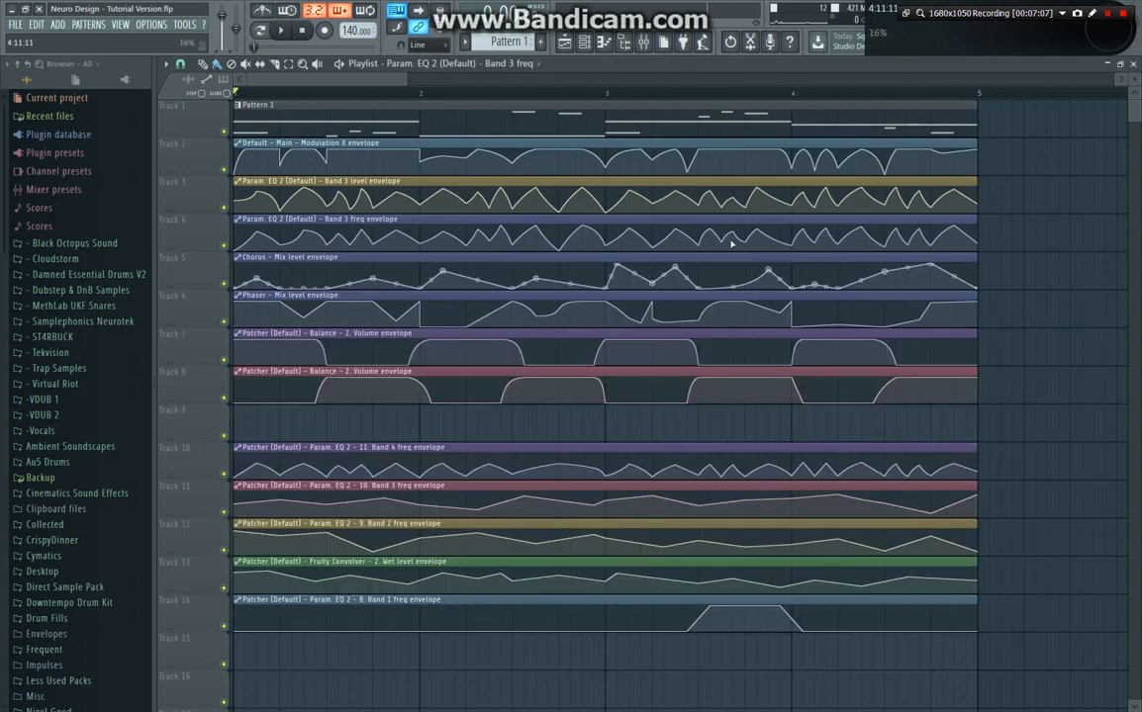
left_click_drag(406, 85, 560, 104)
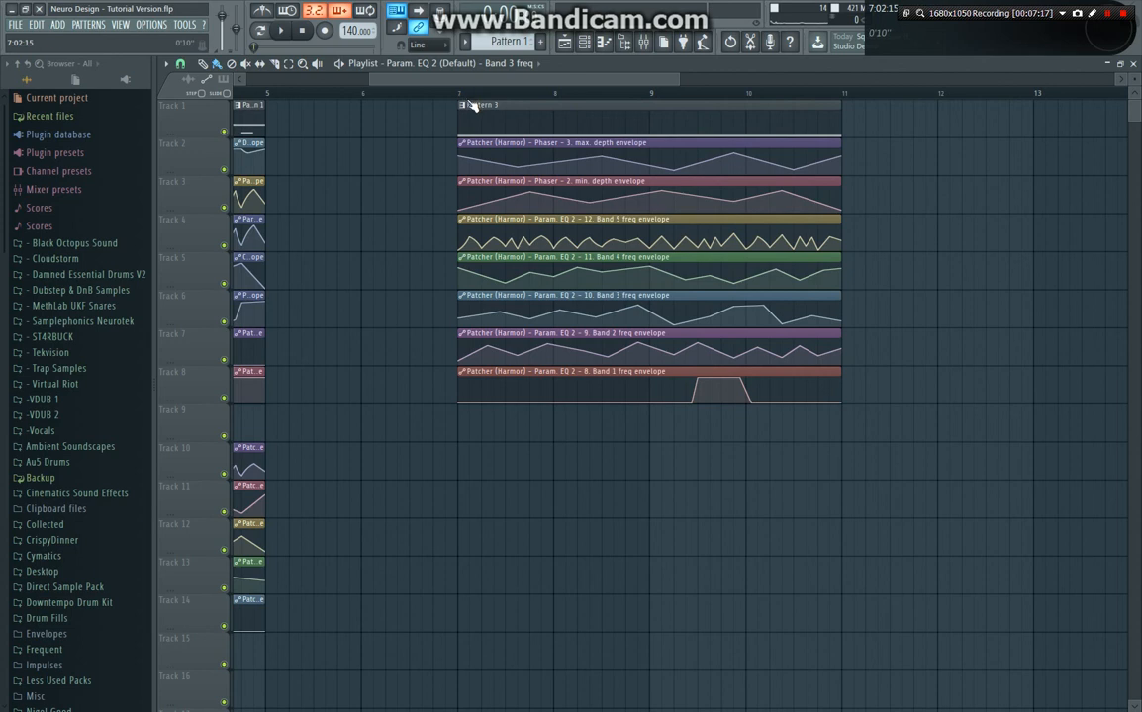
key("space")
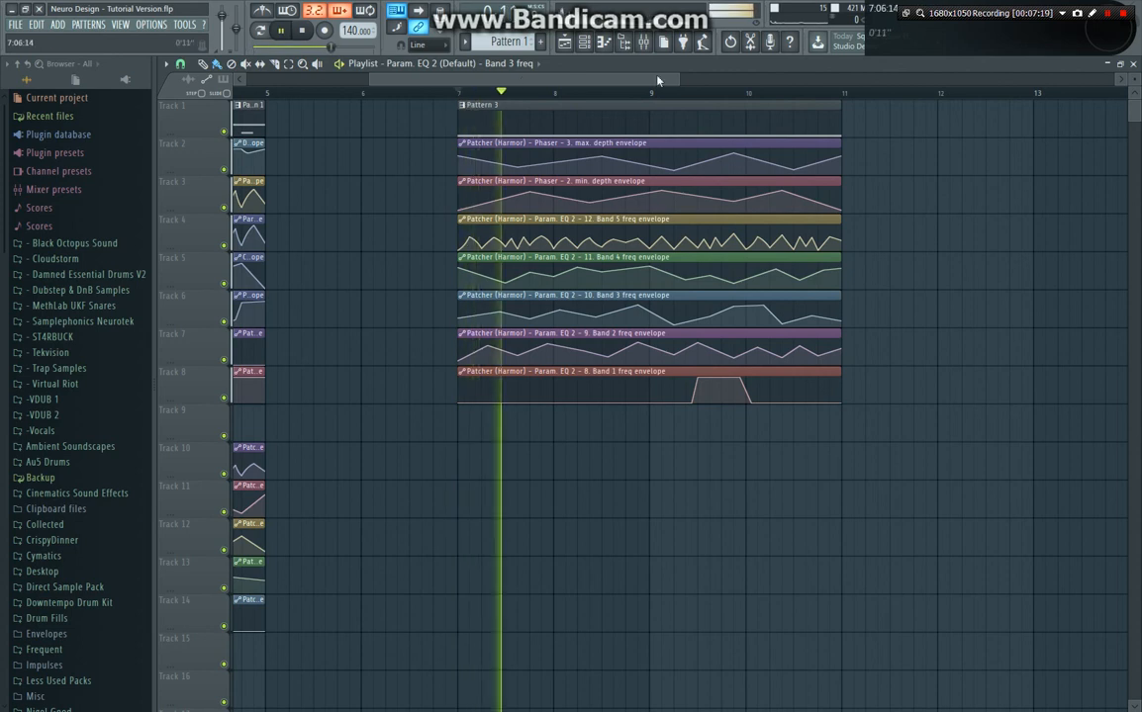
Open the mixer and bypass the Patcher on the Harmor track to hear the sound without it.
left_click(644, 42)
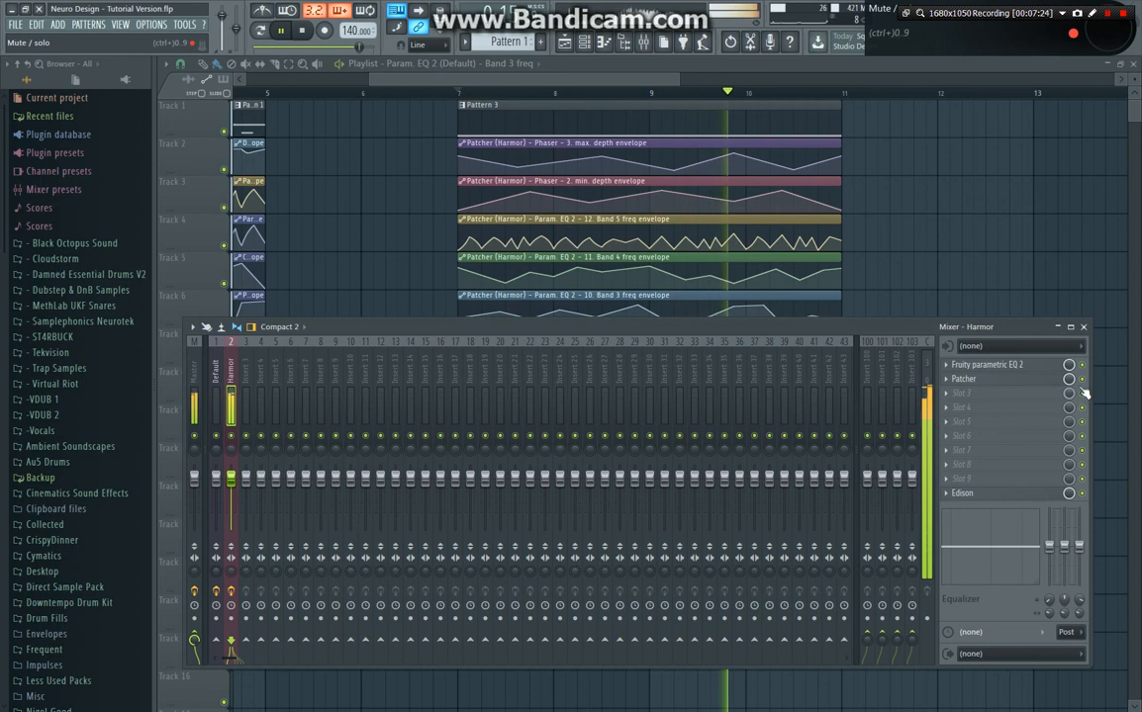
key("space")
key("space")
key("space")
Show the unsorted channels in the channel rack and make Pattern 3 the active pattern.
left_click(585, 44)
key("space")
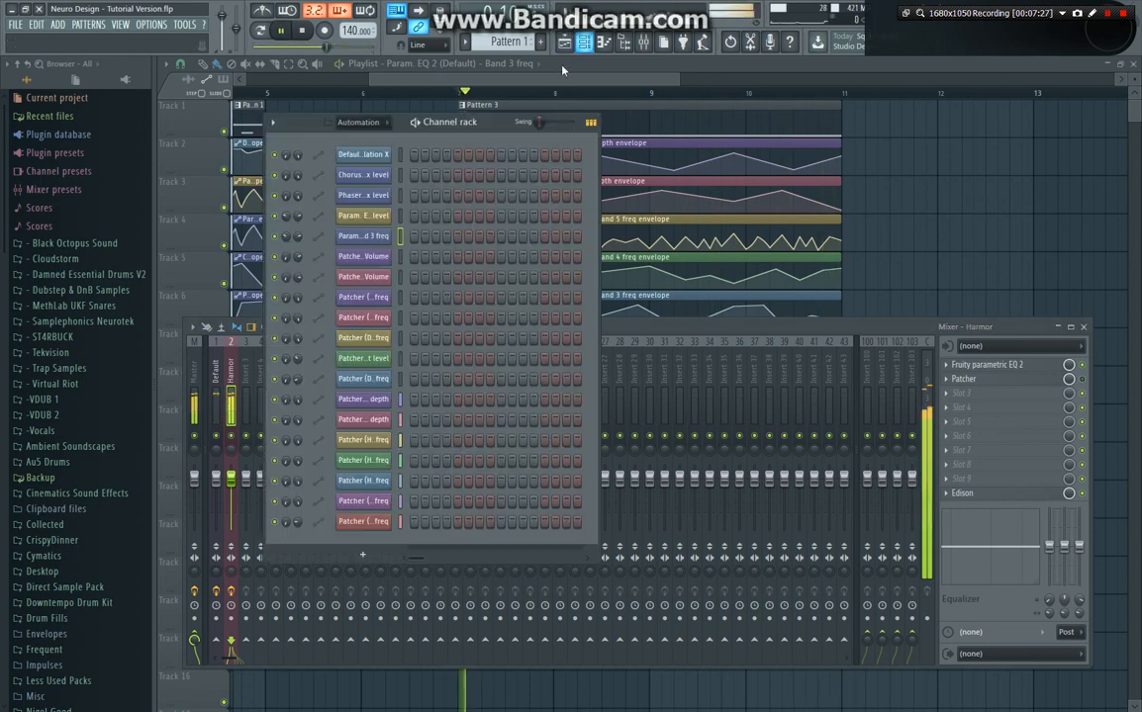
key("space")
key("Page_Down")
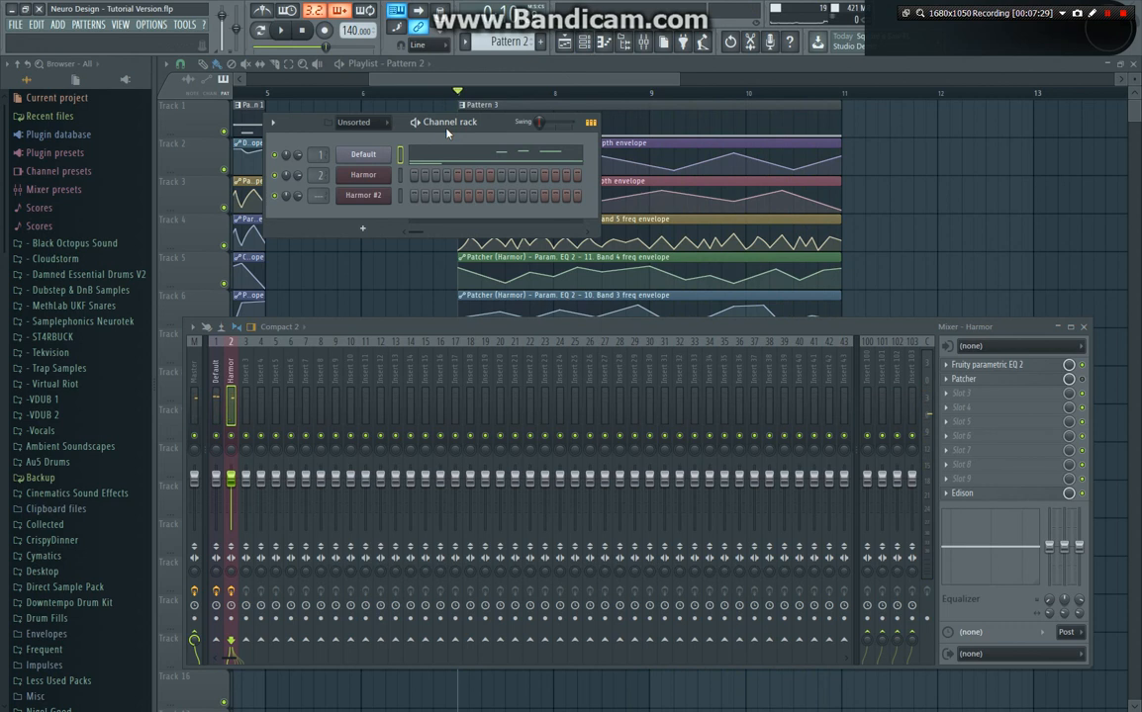
key("space")
key("space")
key("space")
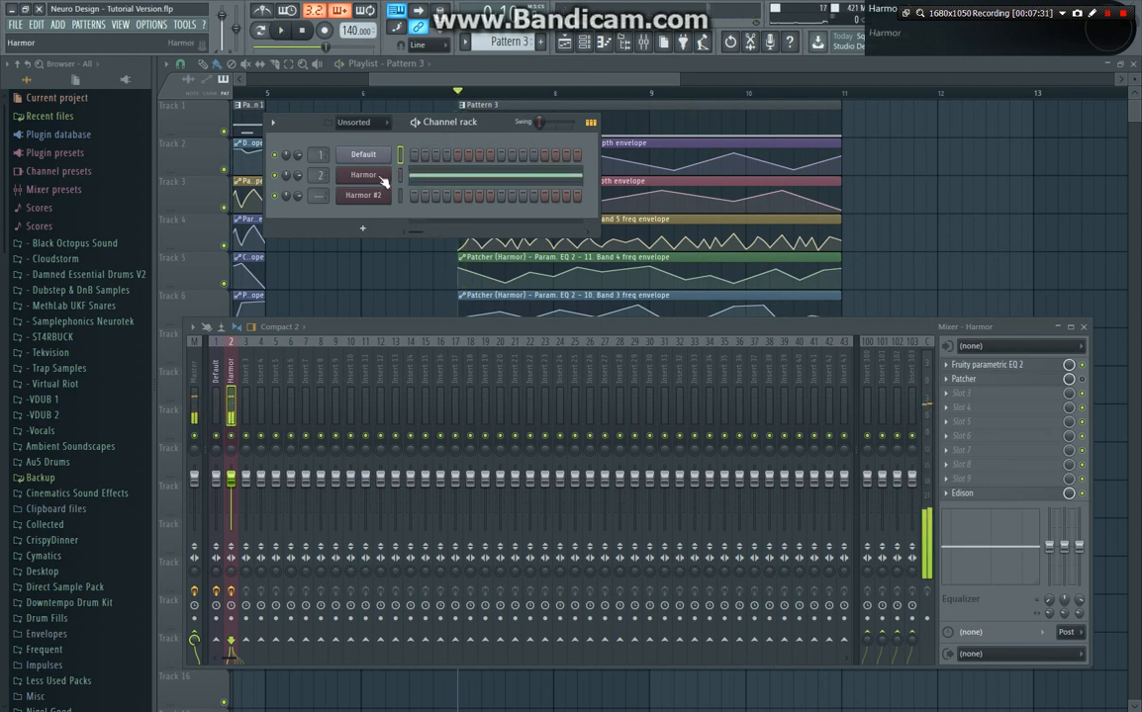
Open the Harmor channel's synth during playback and view its image resynthesis and spectral display.
left_click(381, 178)
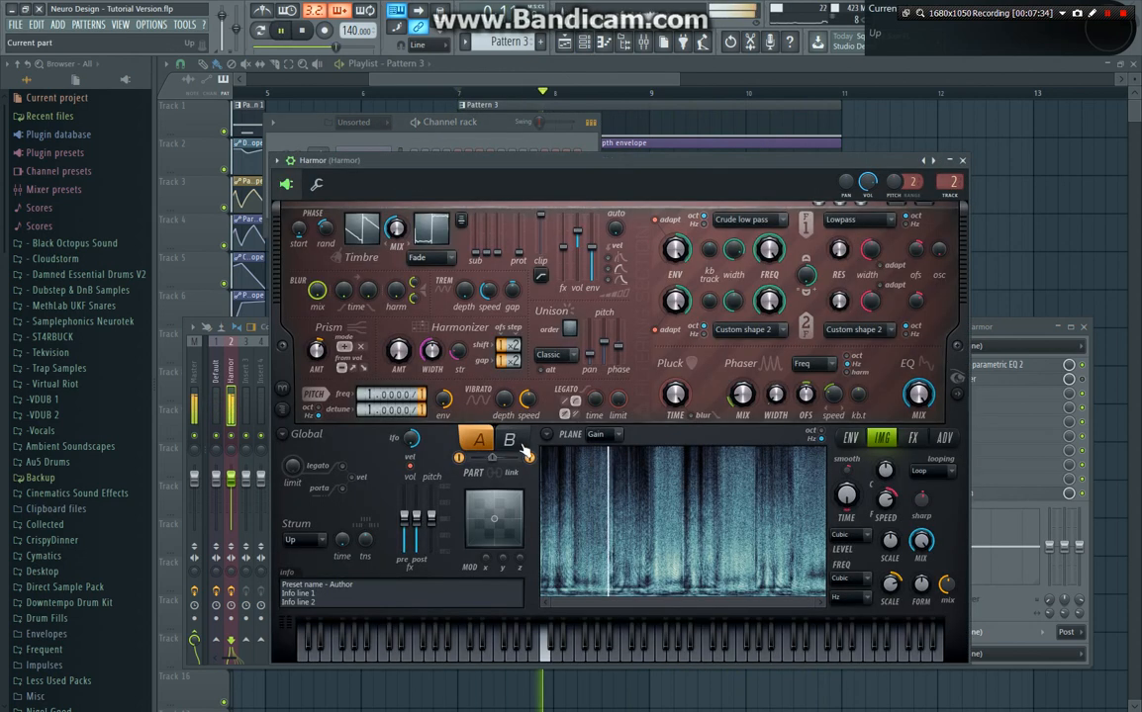
left_click(958, 394)
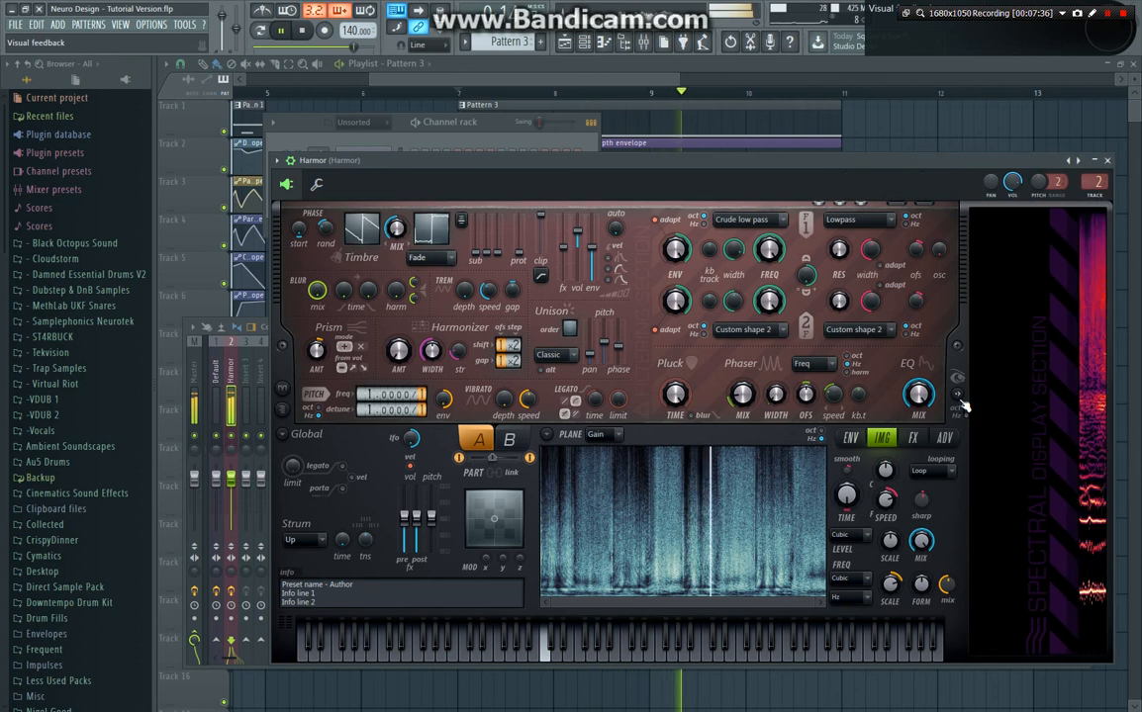
left_click(1107, 160)
key("space")
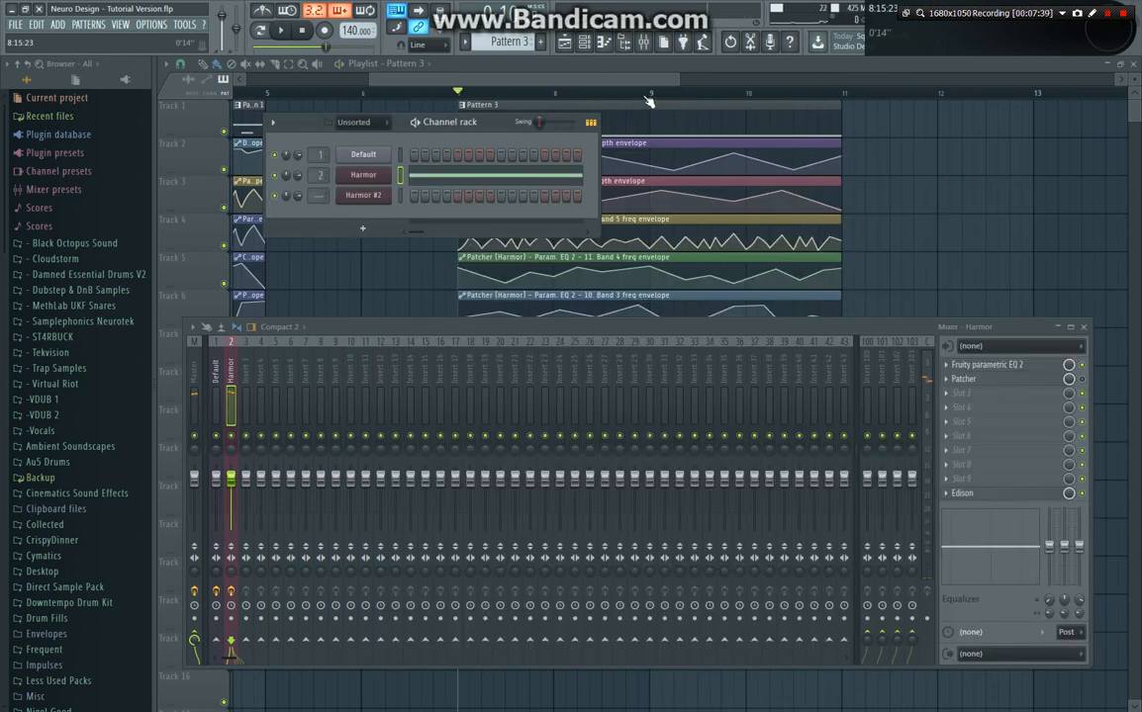
Close the channel rack and mixer, and return the playlist to the start of the song to review both bass sections.
left_click(585, 45)
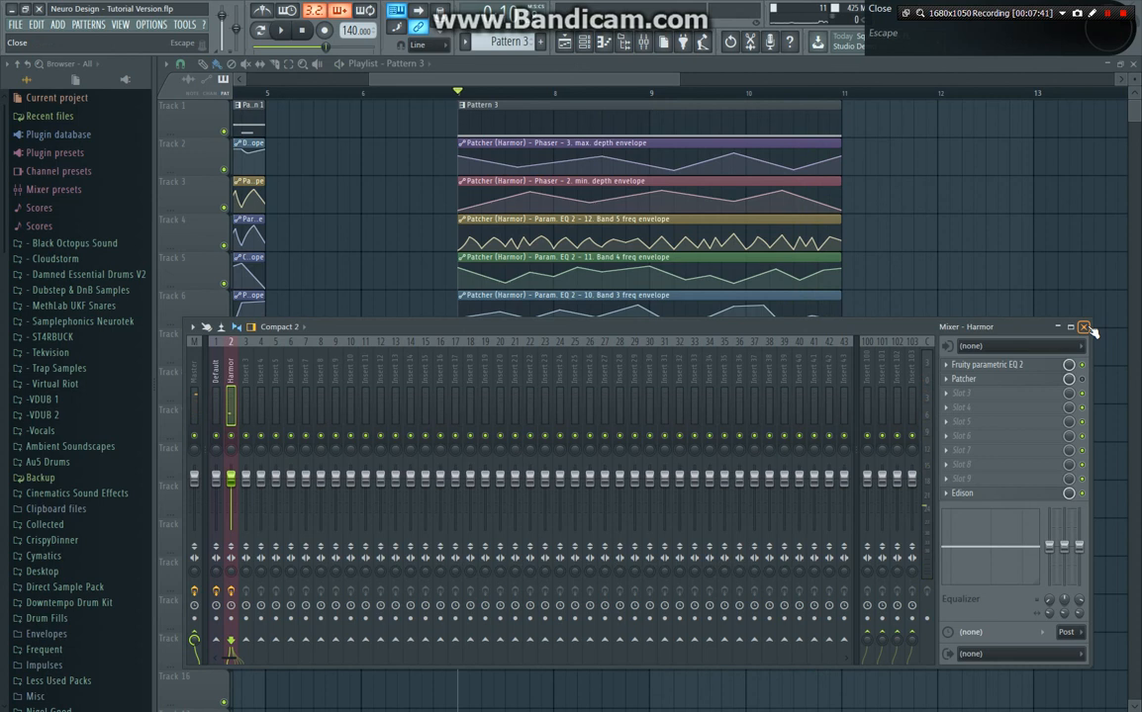
left_click(1084, 327)
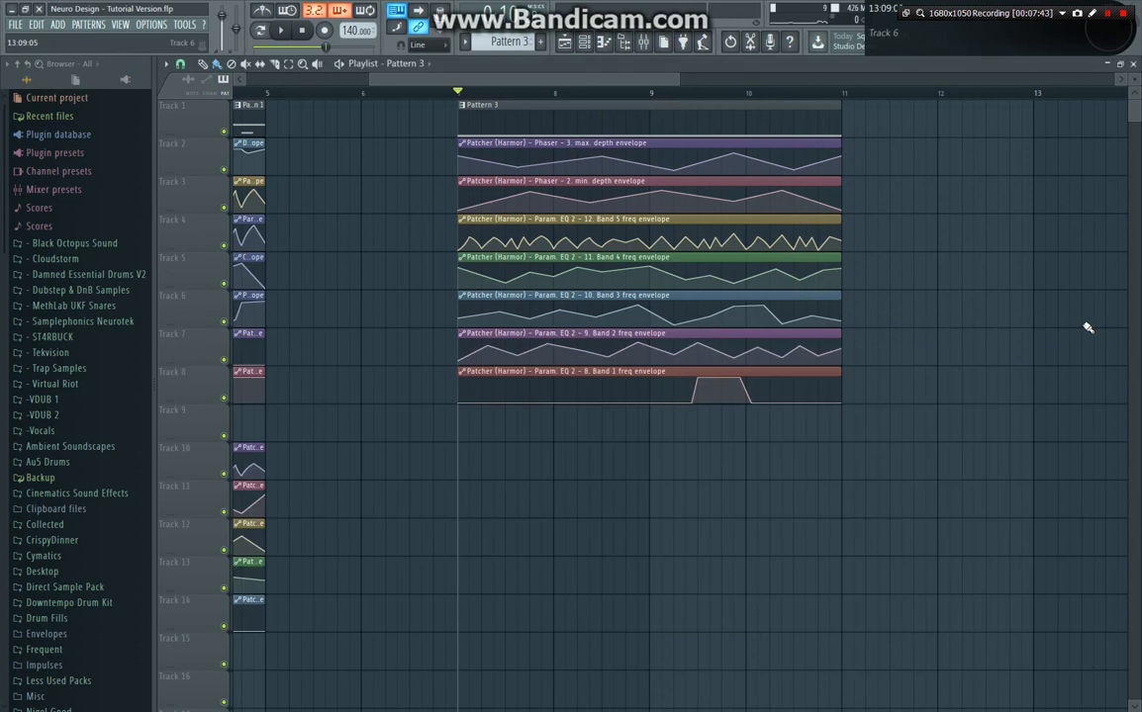
left_click_drag(371, 85, 245, 85)
left_click(304, 32)
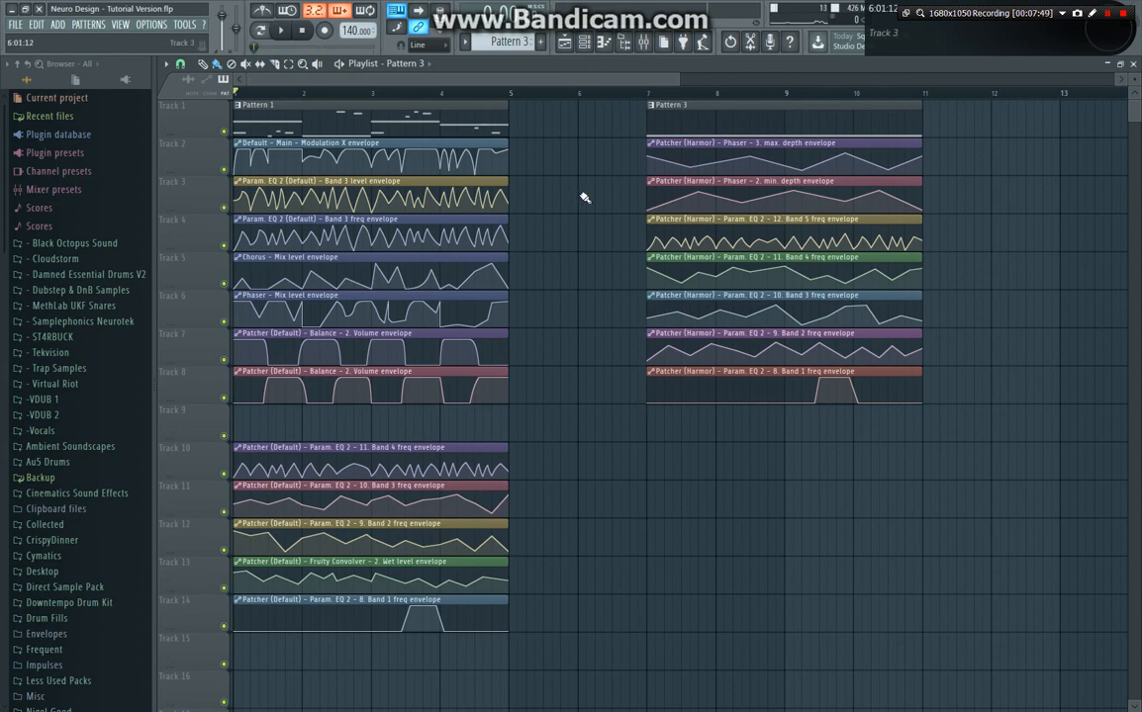